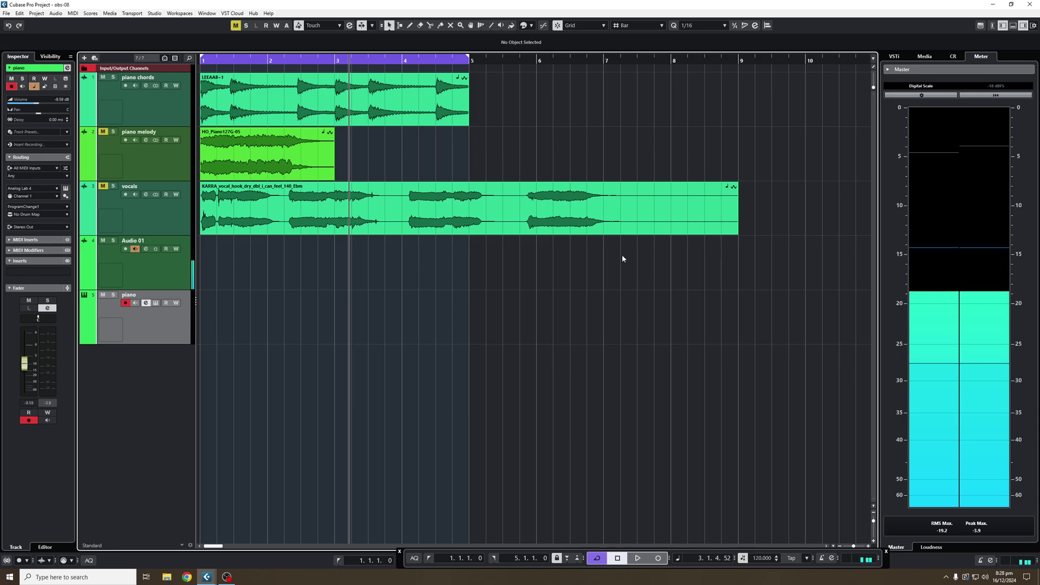
Play the project from bar 1, then open the piano chords event for sample editing.
{"action": "left_click", "coordinate": [219, 63]}
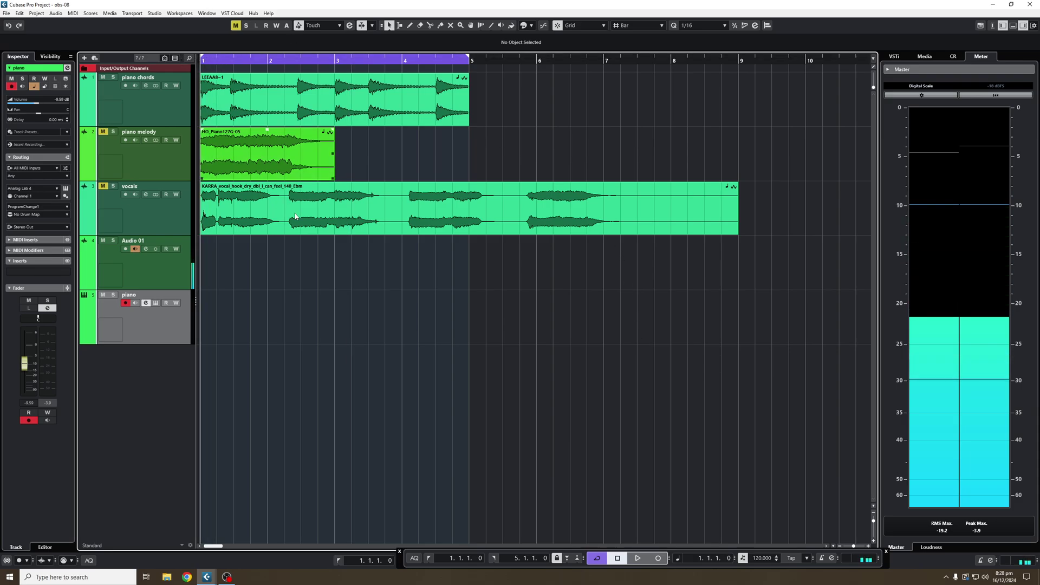
{"action": "key", "text": "space"}
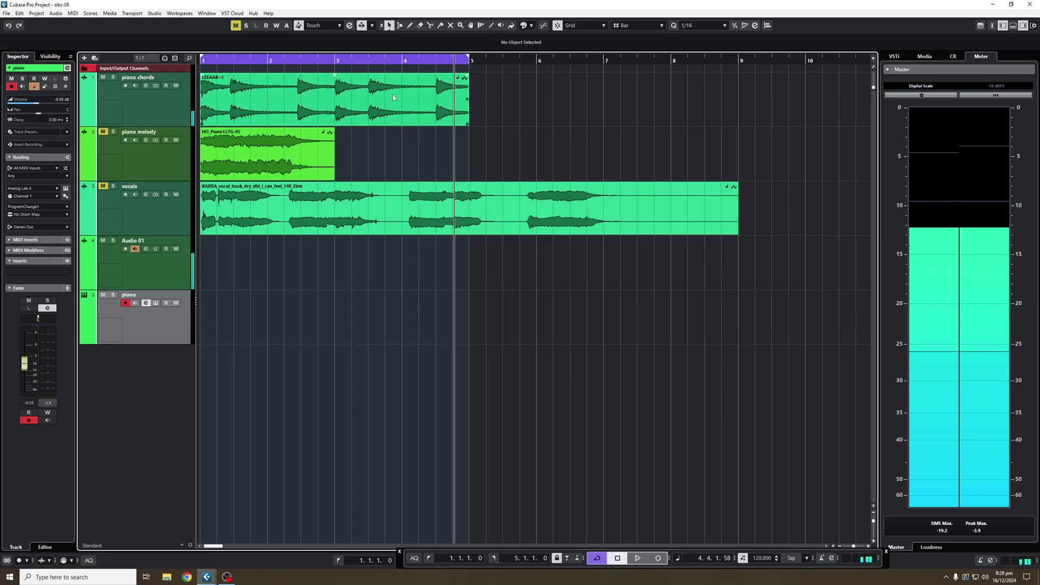
{"action": "left_click", "coordinate": [369, 93]}
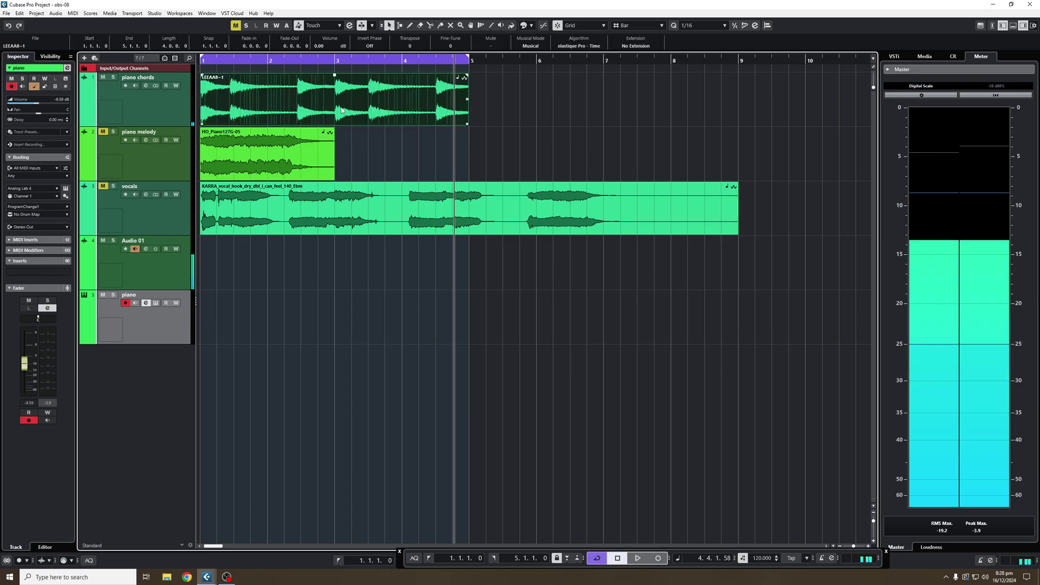
{"action": "double_click", "coordinate": [369, 93]}
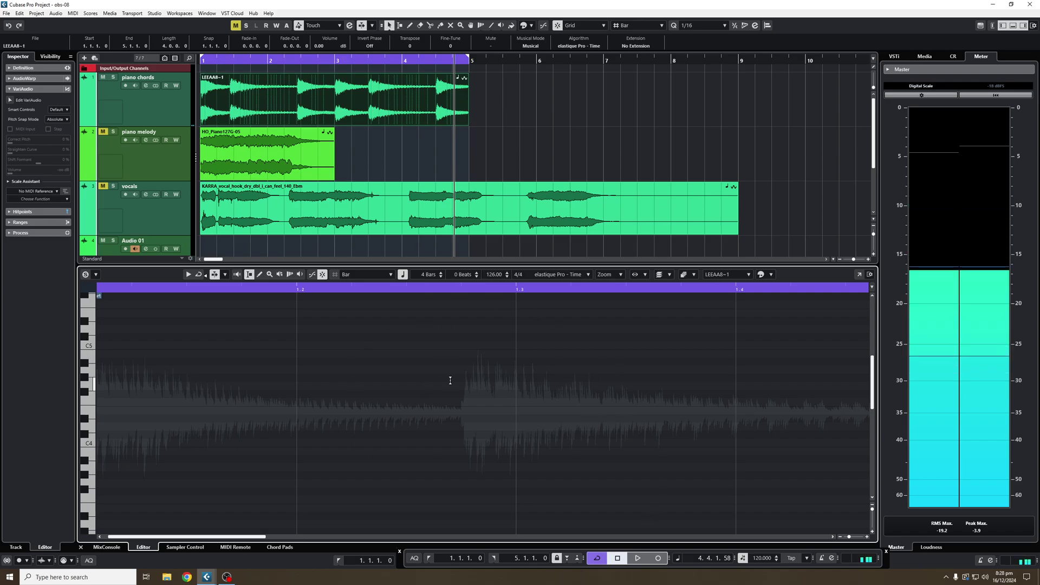
Detach the Sample Editor into its own window and turn on Edit VariAudio for the pitch segments.
{"action": "left_click", "coordinate": [858, 276]}
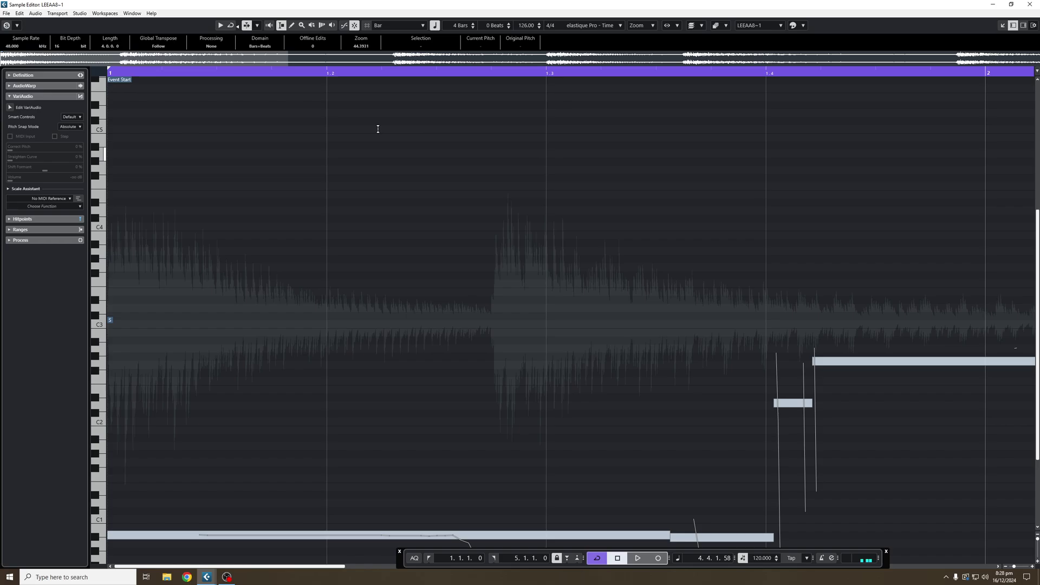
{"action": "left_click", "coordinate": [9, 96]}
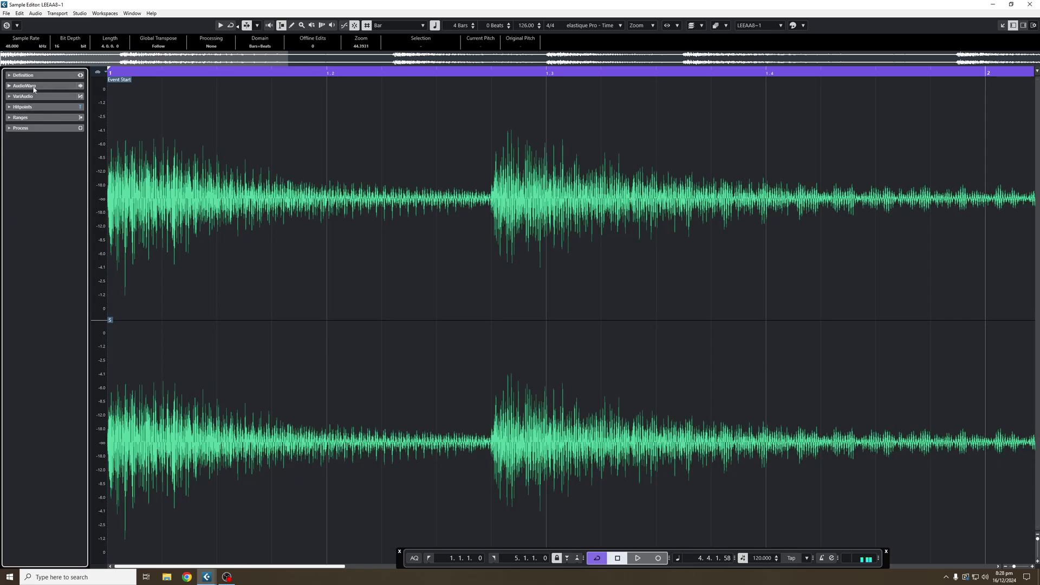
{"action": "left_click", "coordinate": [31, 101]}
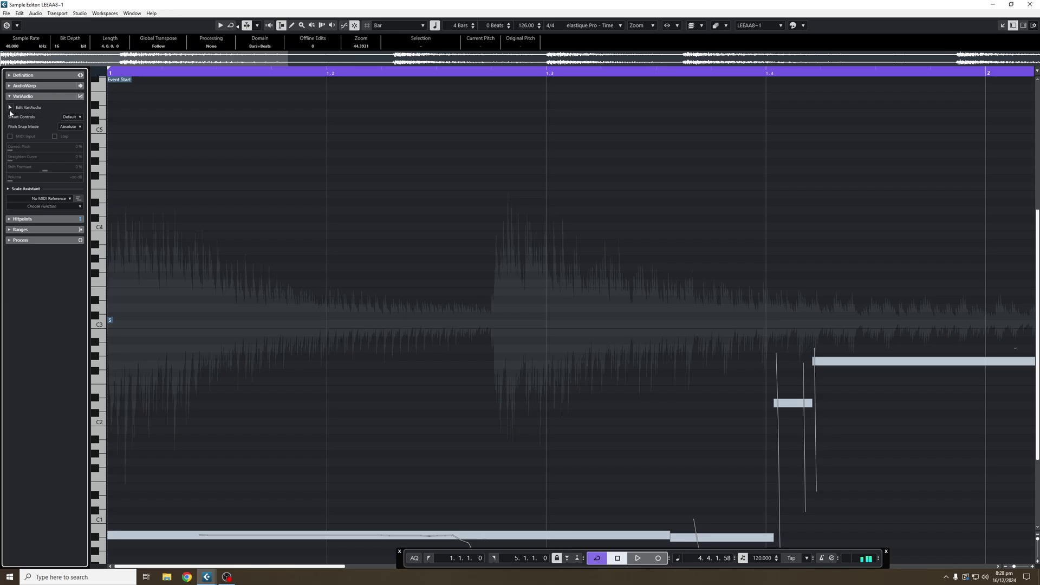
{"action": "left_click", "coordinate": [10, 107]}
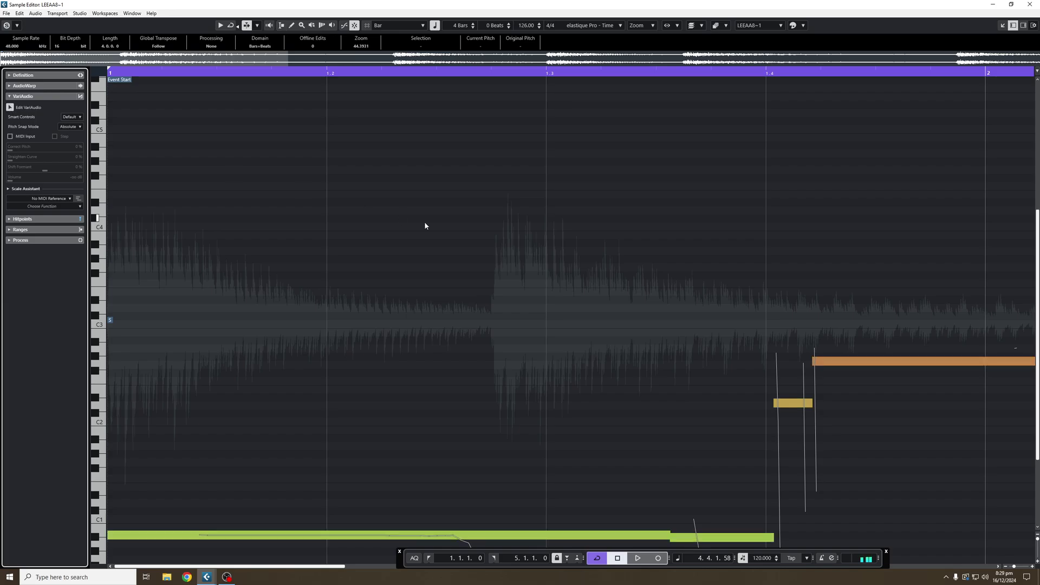
Clear the pitch correction on the low C1 segment and remove the A#1 segment.
{"action": "key", "text": "g"}
{"action": "key", "text": "g"}
{"action": "key", "text": "g"}
{"action": "key", "text": "g"}
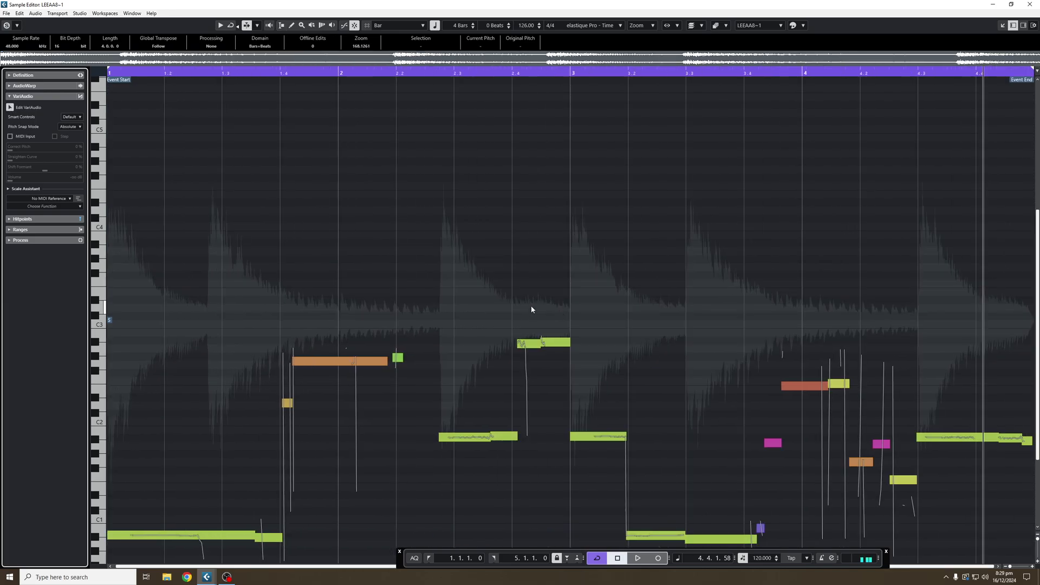
{"action": "scroll", "coordinate": [631, 344], "scroll_direction": "down", "scroll_amount": 5}
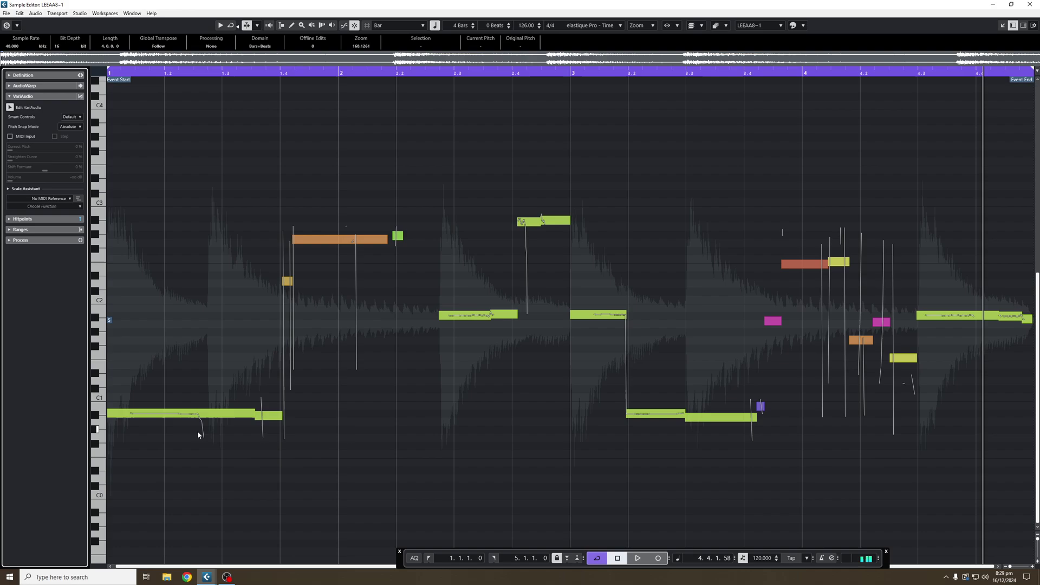
{"action": "left_click", "coordinate": [182, 414]}
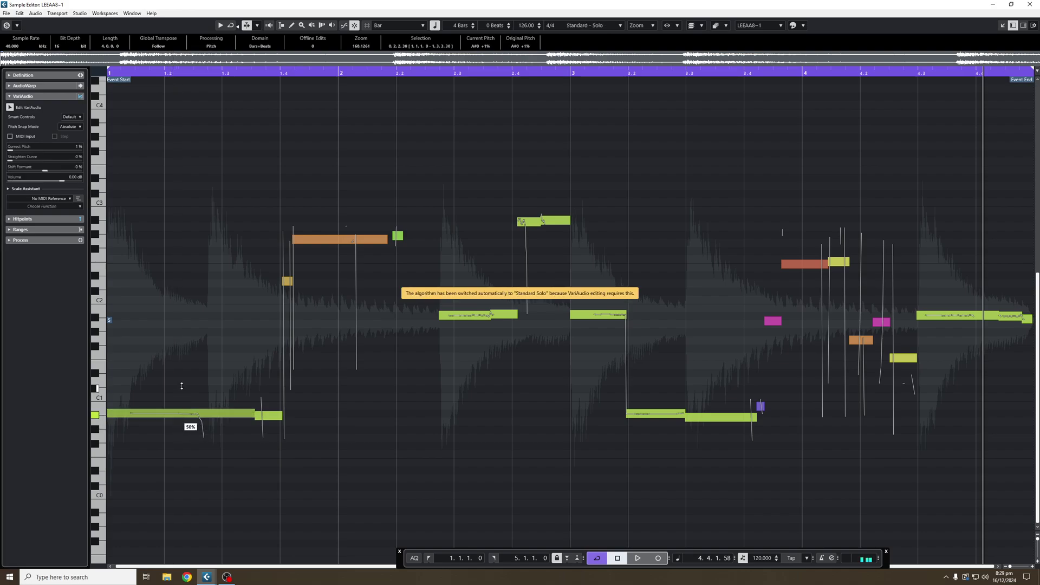
{"action": "key", "text": "Delete"}
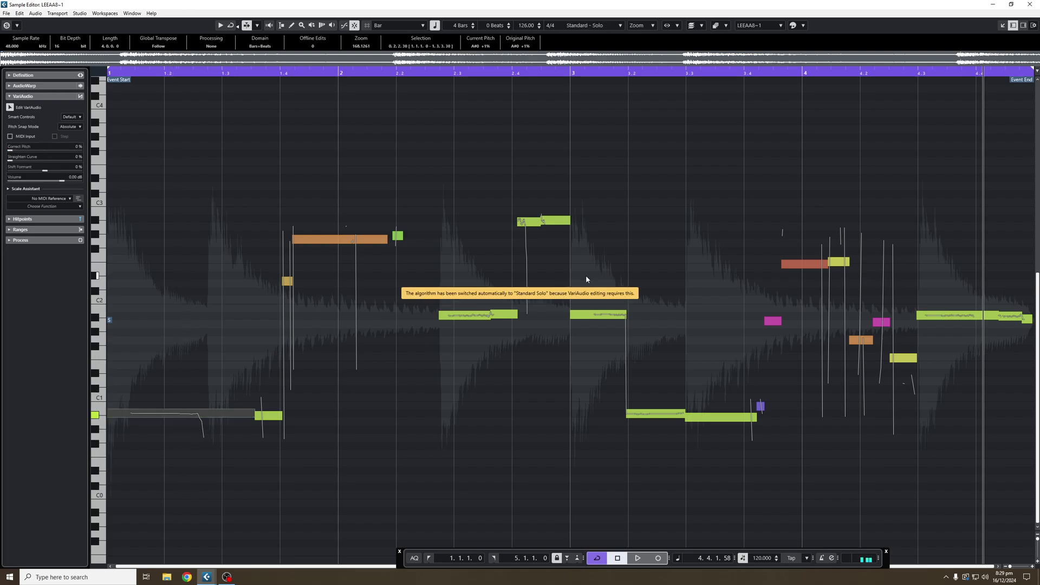
{"action": "mouse_move", "coordinate": [460, 319]}
{"action": "left_mouse_down"}
{"action": "mouse_move", "coordinate": [462, 331]}
{"action": "mouse_move", "coordinate": [458, 275]}
{"action": "mouse_move", "coordinate": [459, 302]}
{"action": "left_mouse_up"}
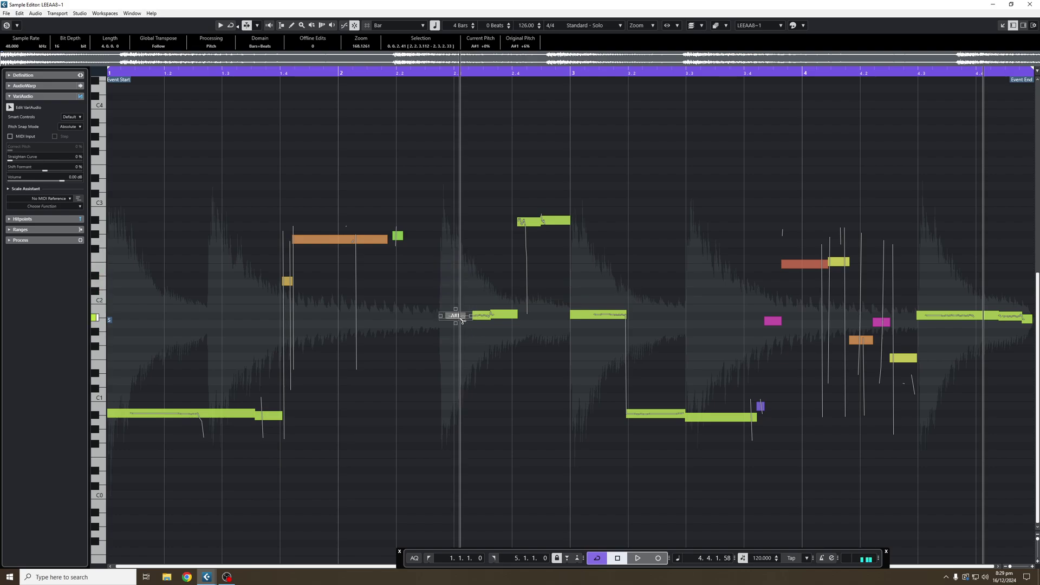
{"action": "key", "text": "Delete"}
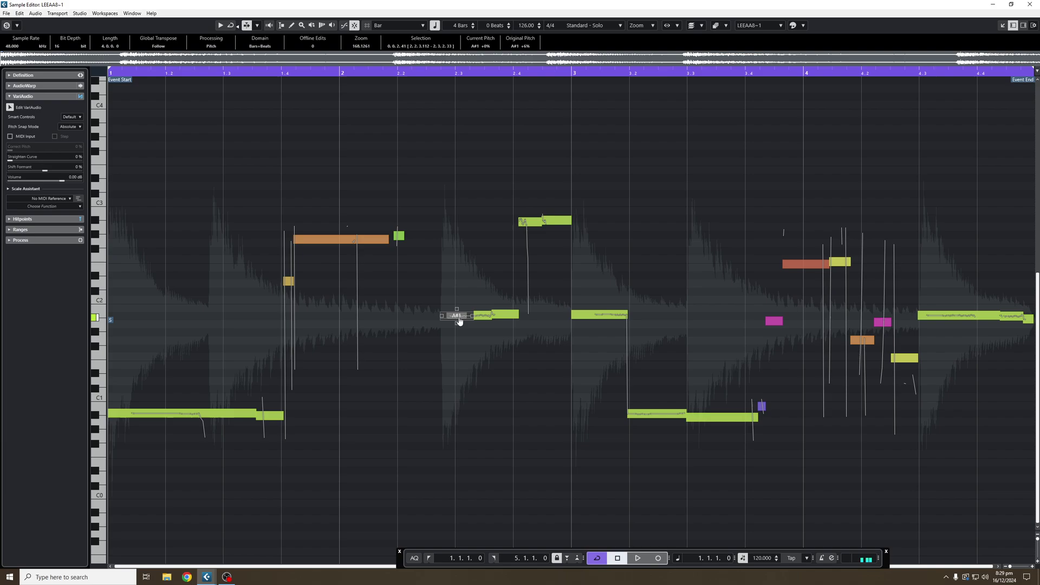
Raise one segment to D#2, lower the next to G1, and shorten and raise the A#2 segment to C3.
{"action": "left_click_drag", "start_coordinate": [459, 321], "coordinate": [459, 282]}
{"action": "left_click_drag", "start_coordinate": [506, 311], "coordinate": [510, 344]}
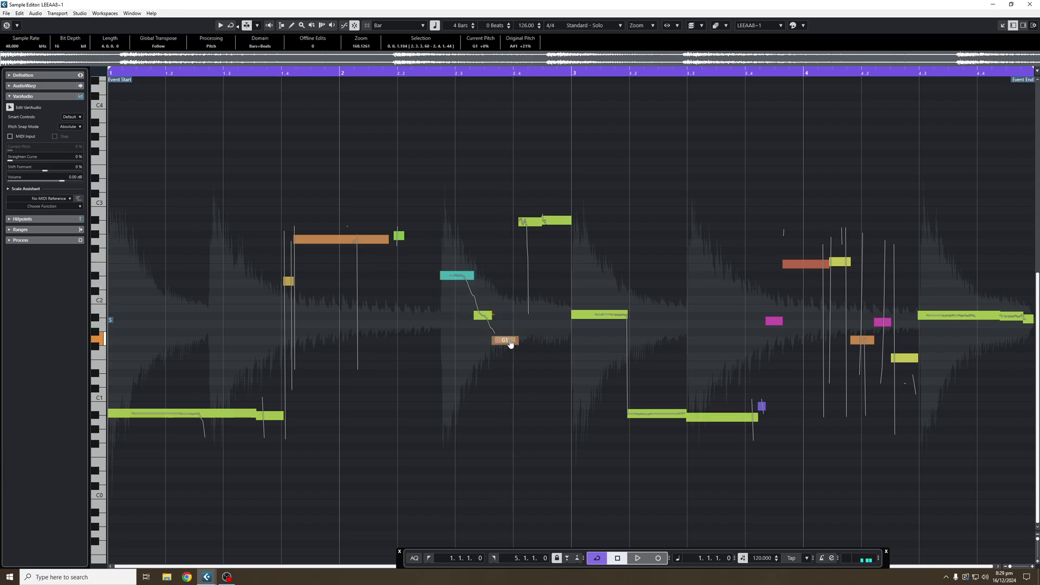
{"action": "left_click_drag", "start_coordinate": [570, 219], "coordinate": [550, 219]}
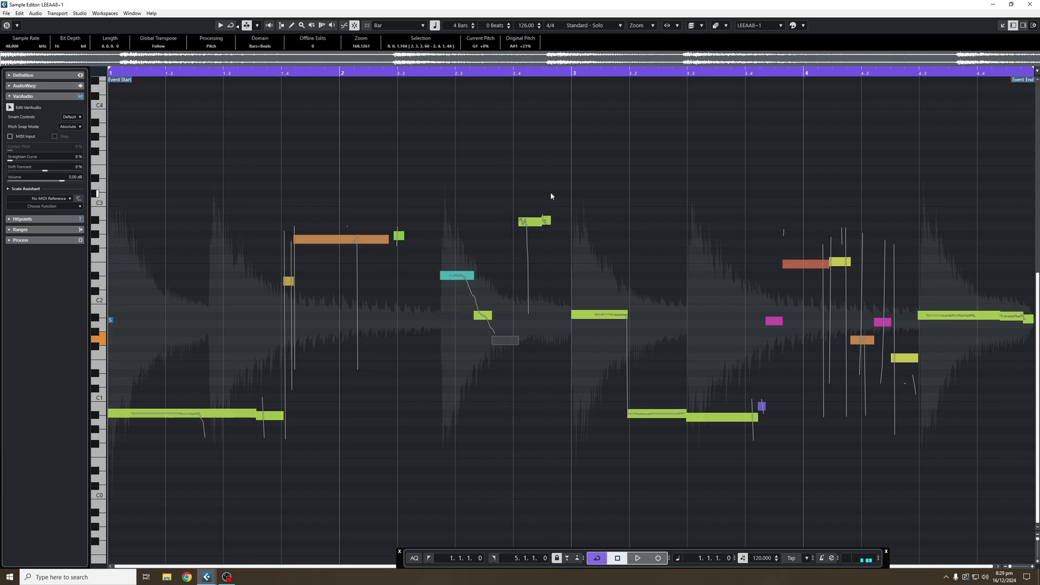
{"action": "left_click", "coordinate": [543, 220]}
{"action": "left_click_drag", "start_coordinate": [562, 225], "coordinate": [533, 188]}
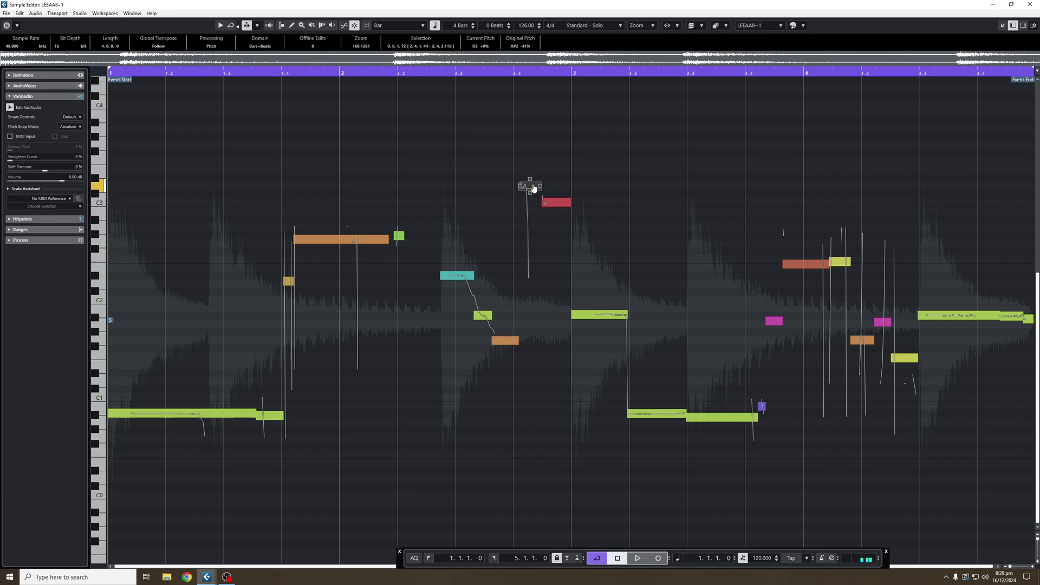
Play back the trial pitch edits, then undo them.
{"action": "key", "text": "space"}
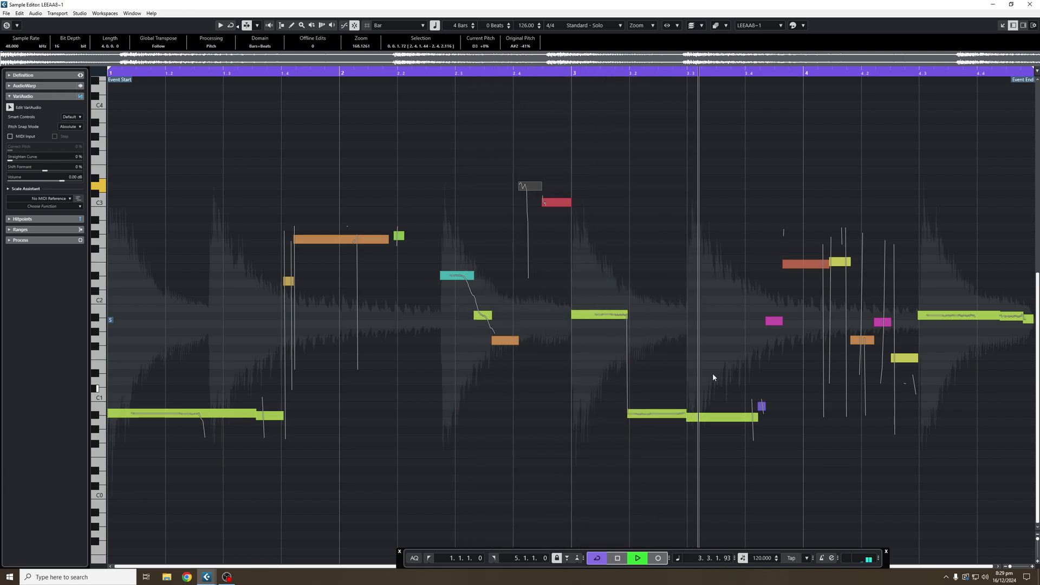
{"action": "key", "text": "space"}
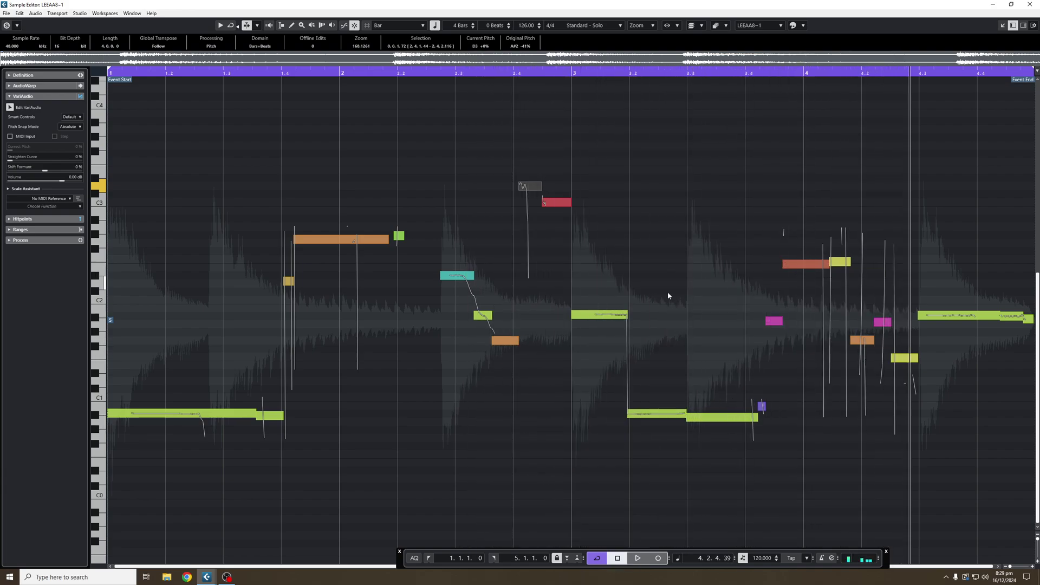
{"action": "key", "text": "ctrl+z"}
{"action": "key", "text": "ctrl+z"}
{"action": "key", "text": "ctrl+z"}
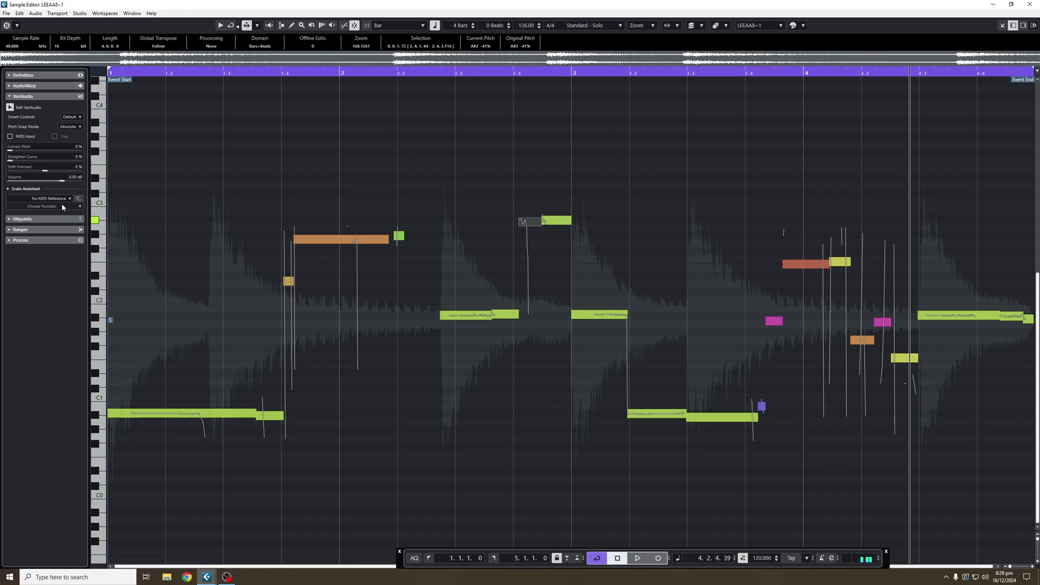
Extract the chords as MIDI: Just Notes, No Pitchbend Data, Fixed Velocity 100, First Selected Track.
{"action": "left_click", "coordinate": [42, 206]}
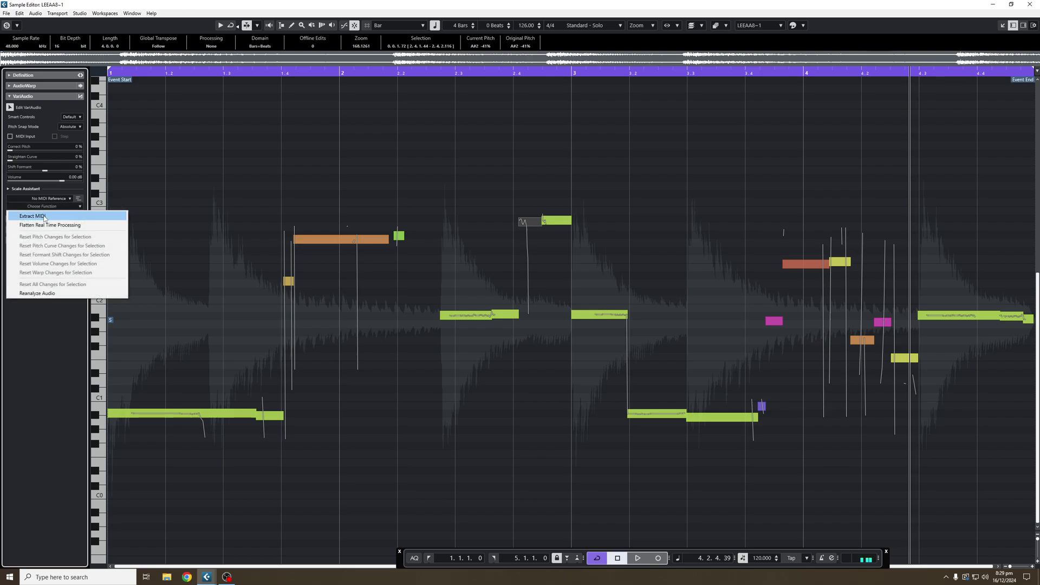
{"action": "left_click", "coordinate": [32, 216]}
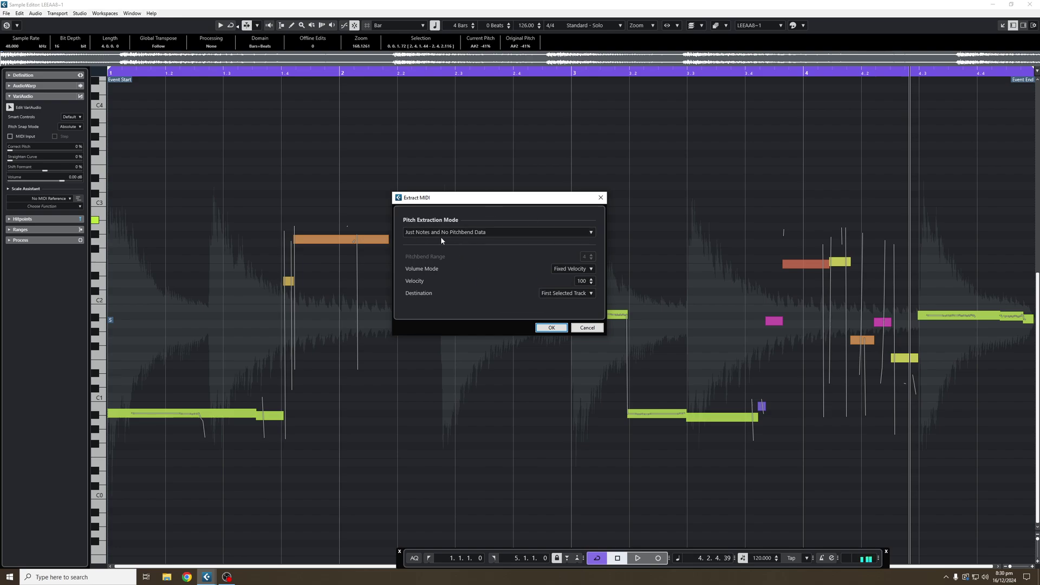
{"action": "left_click", "coordinate": [496, 233]}
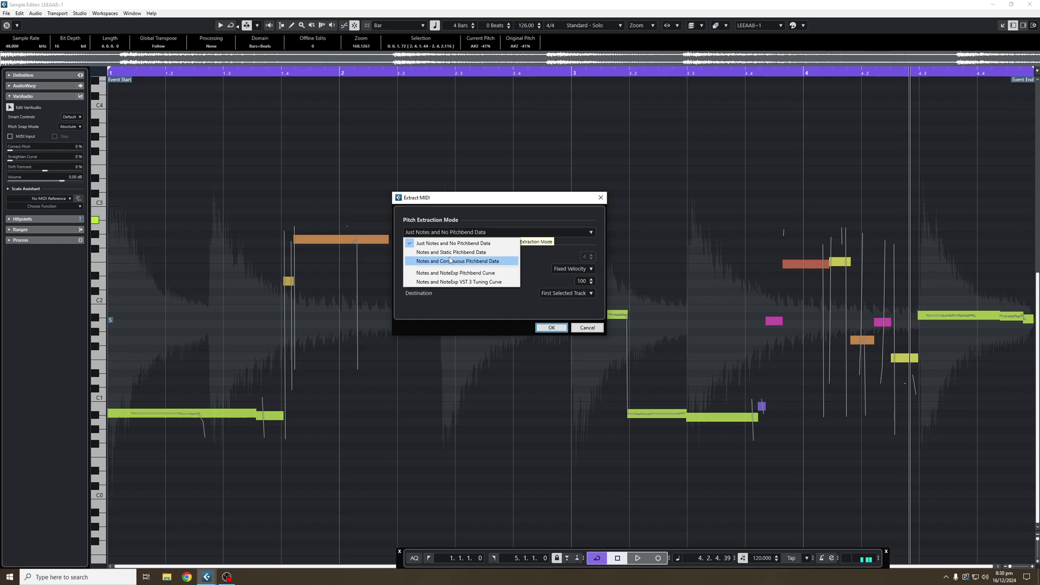
{"action": "left_click", "coordinate": [530, 260]}
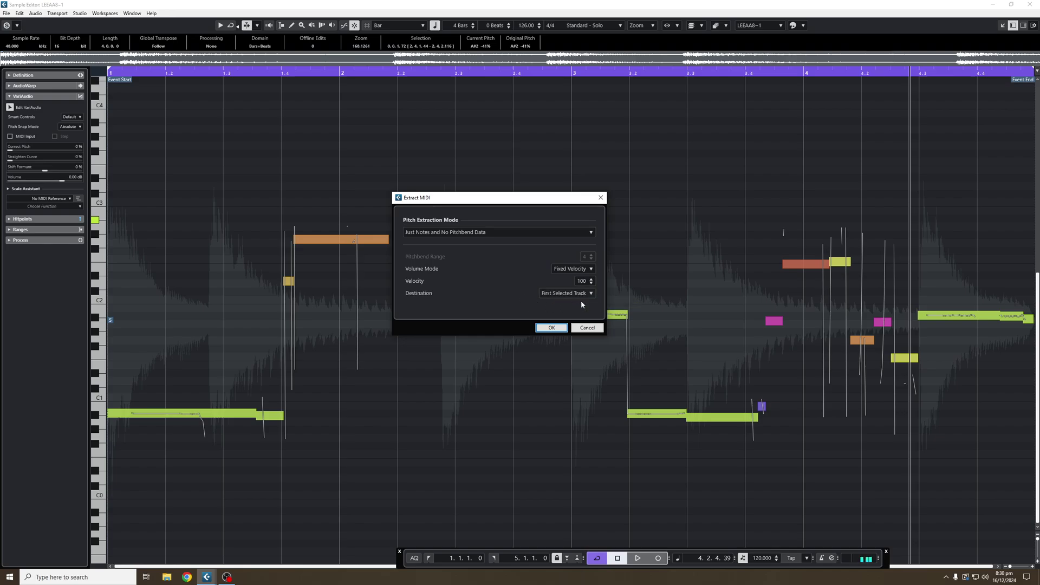
{"action": "left_click", "coordinate": [552, 328]}
Close the editor, mute the piano chords track and play the new MIDI part from the start.
{"action": "left_click", "coordinate": [1012, 26]}
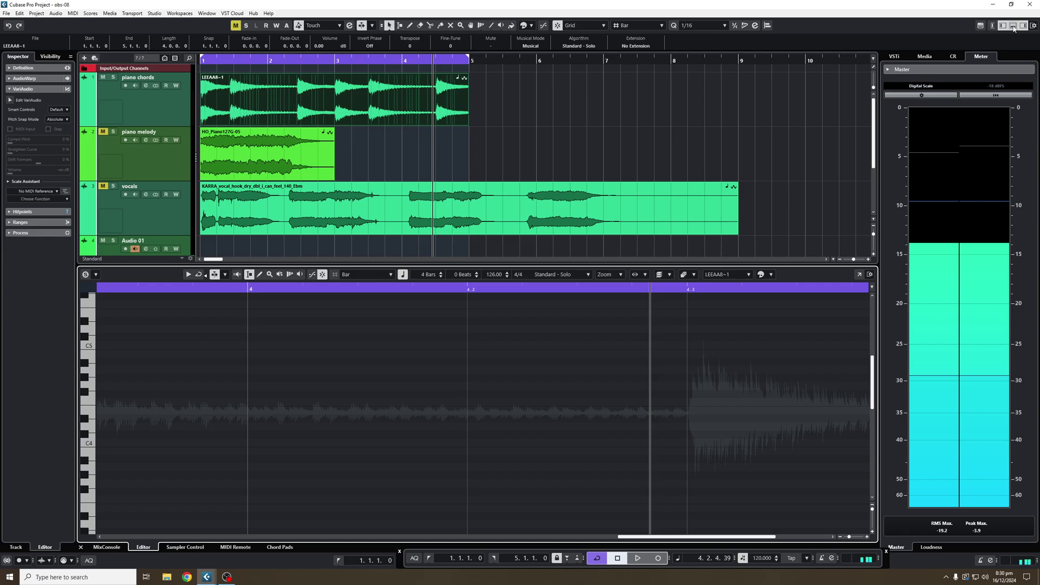
{"action": "left_click", "coordinate": [1012, 26]}
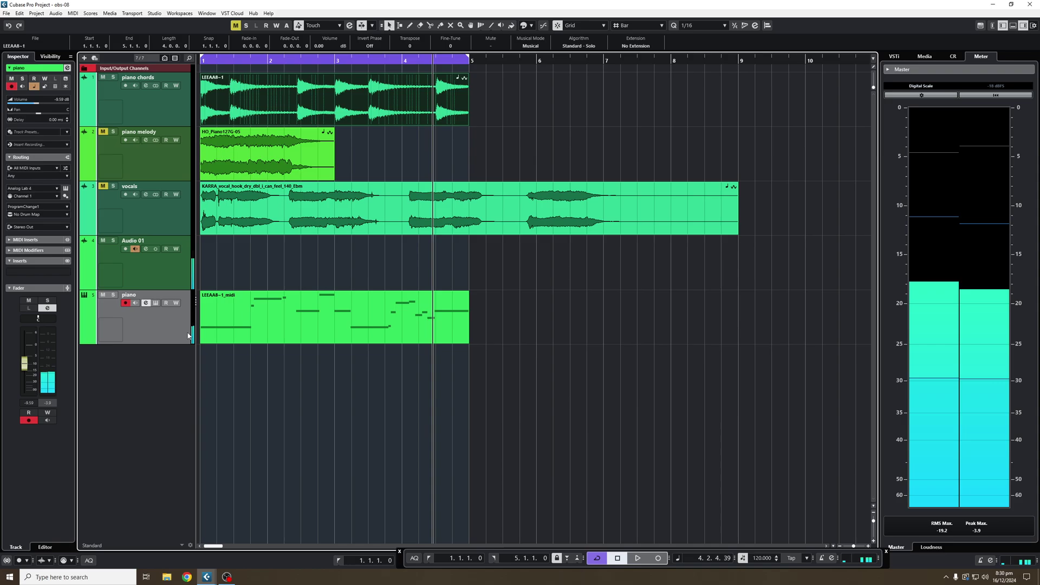
{"action": "left_click", "coordinate": [103, 77]}
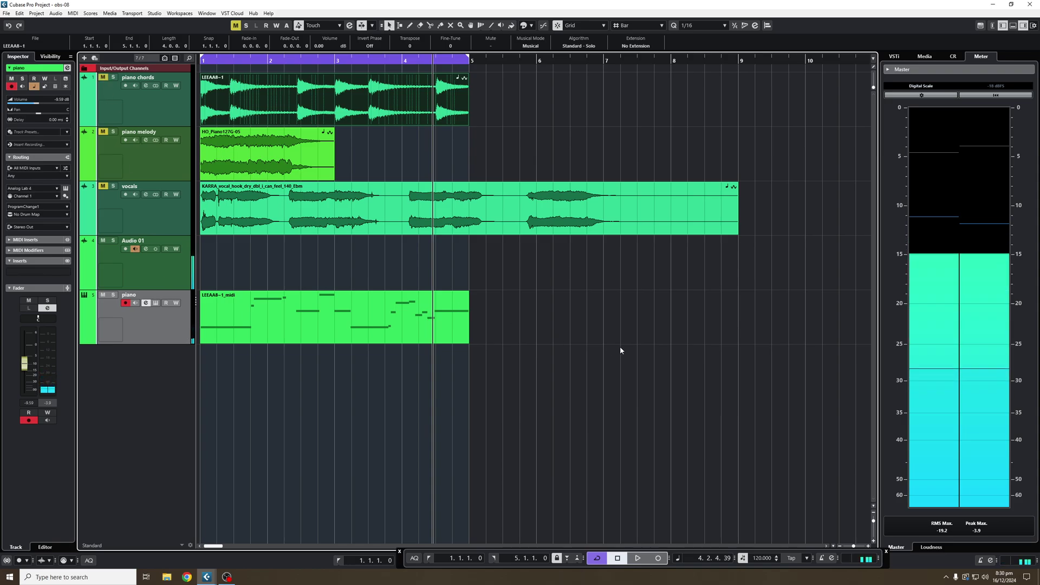
{"action": "key", "text": "Home"}
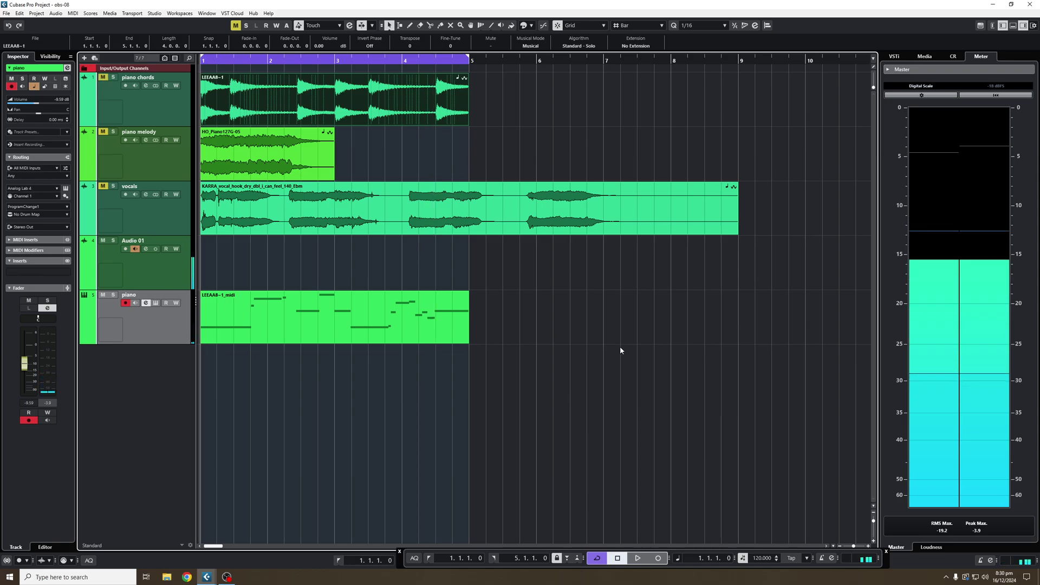
{"action": "key", "text": "space"}
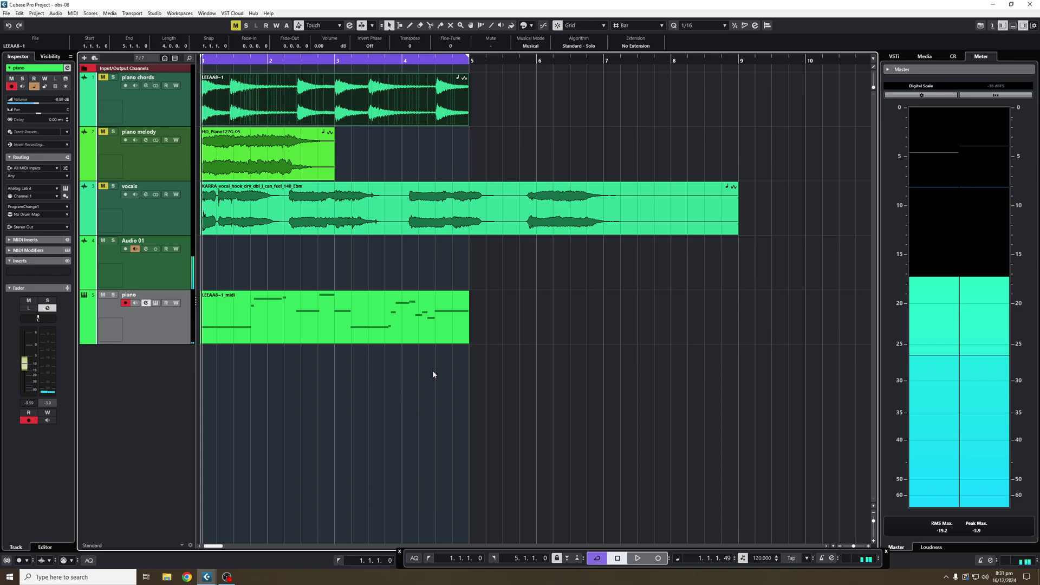
Select the extracted LEEAA8~1_midi part on the piano track.
{"action": "left_click", "coordinate": [426, 340]}
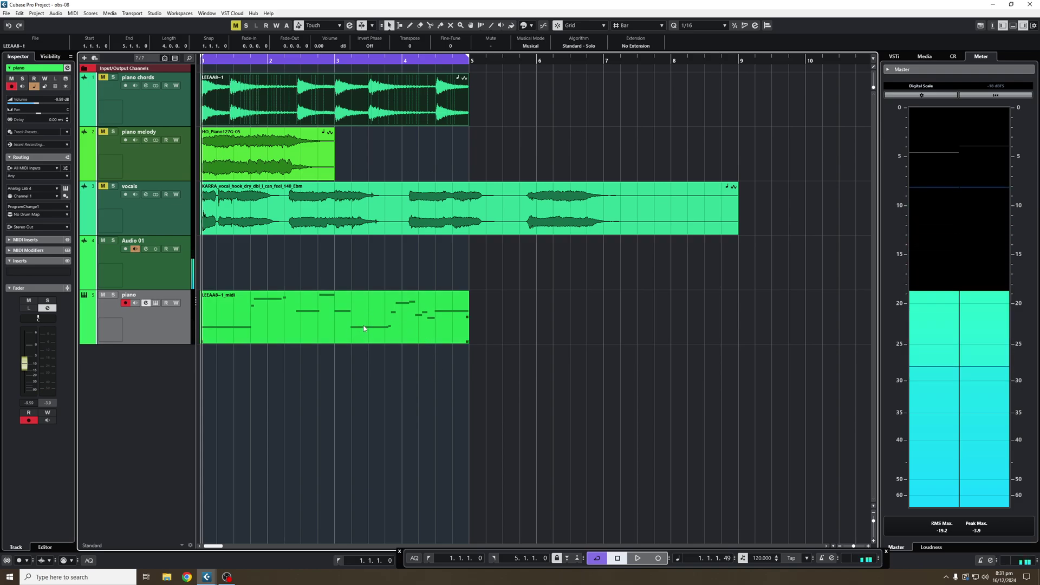
{"action": "left_click", "coordinate": [291, 243]}
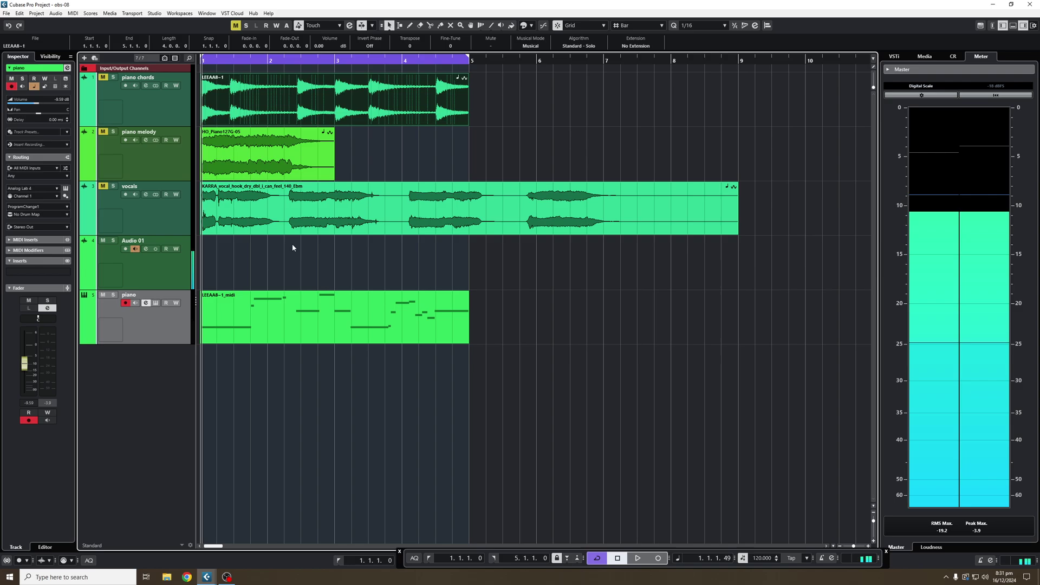
{"action": "left_click", "coordinate": [260, 316]}
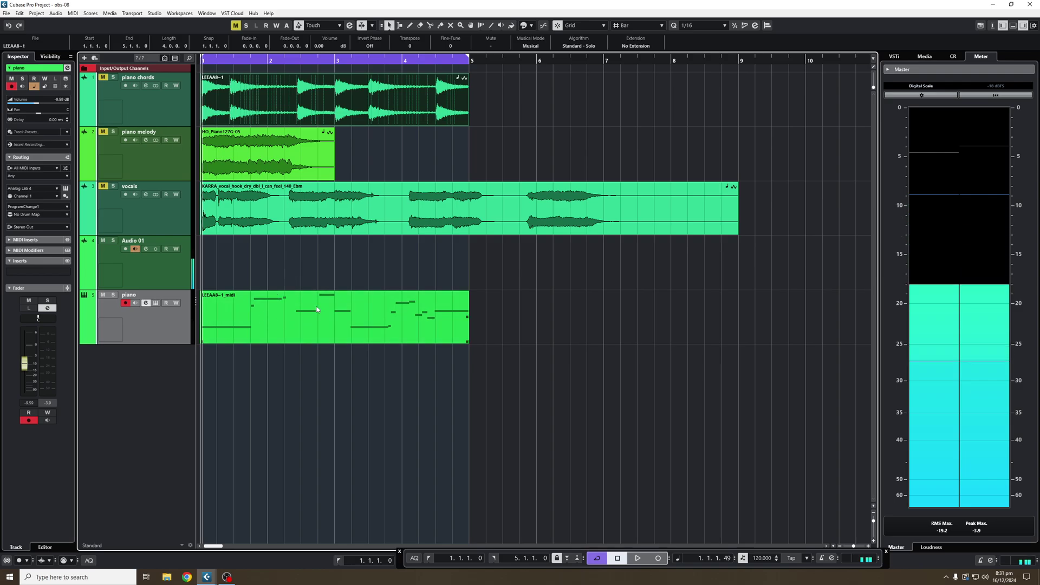
{"action": "double_click", "coordinate": [262, 315]}
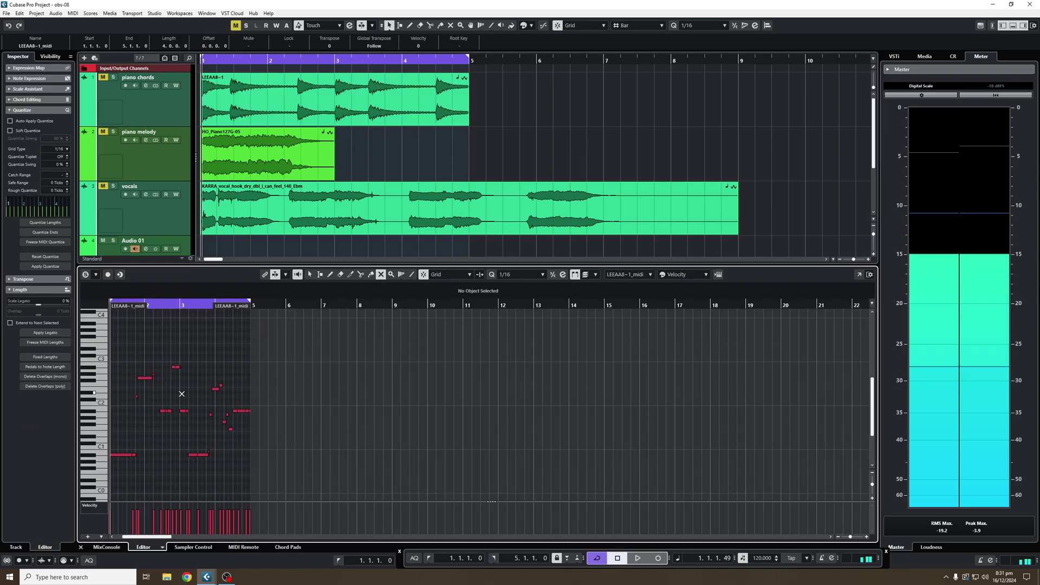
{"action": "key", "text": "h"}
{"action": "key", "text": "h"}
{"action": "key", "text": "h"}
{"action": "key", "text": "h"}
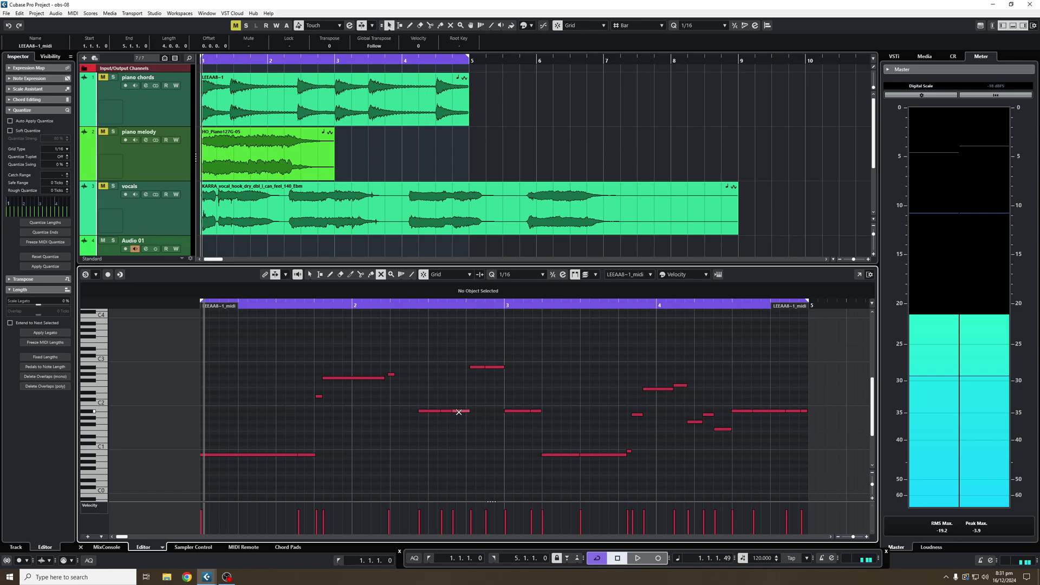
{"action": "right_click", "coordinate": [457, 434]}
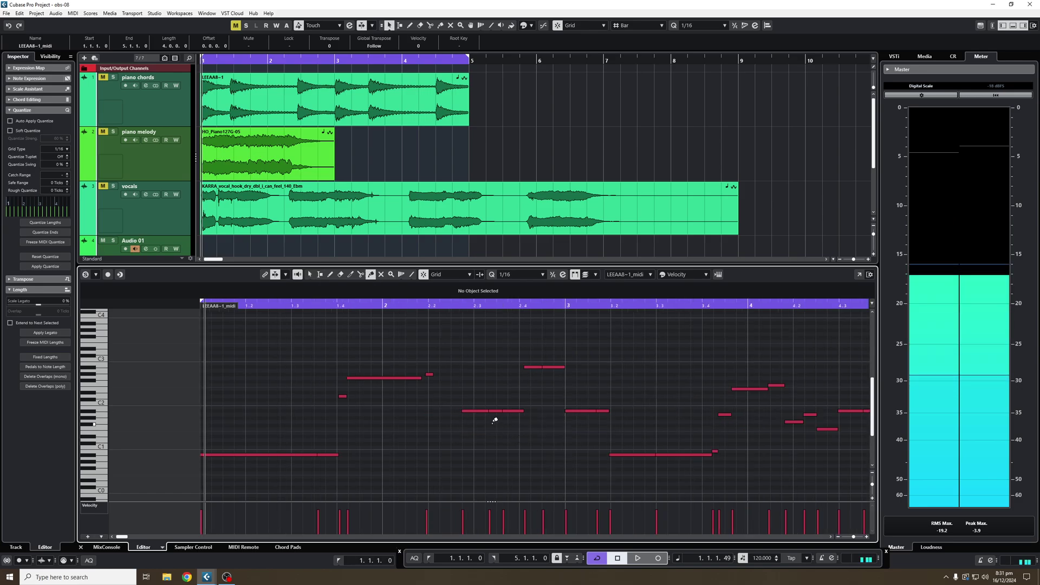
{"action": "left_click", "coordinate": [539, 367]}
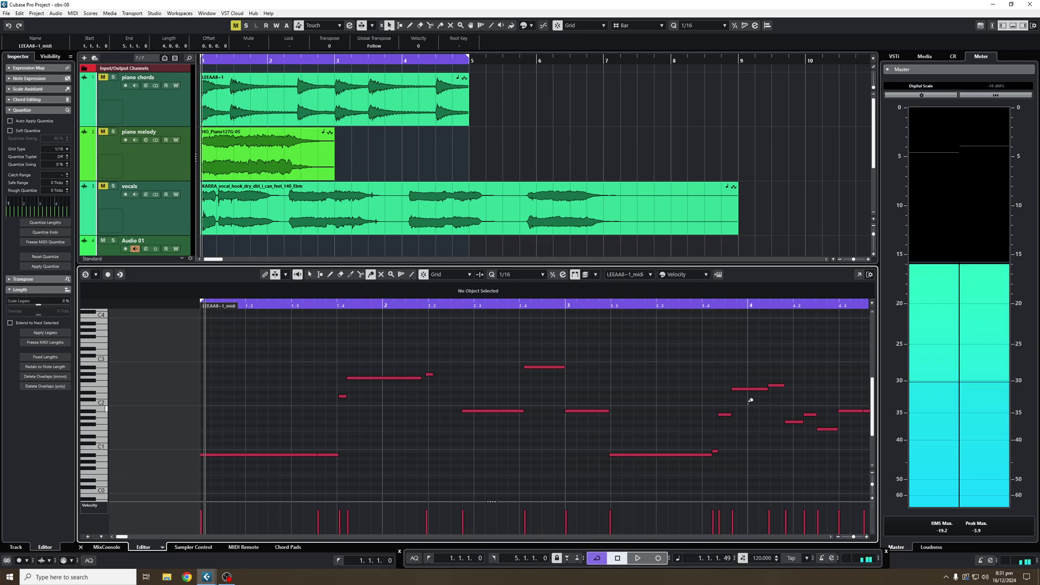
{"action": "key", "text": "g"}
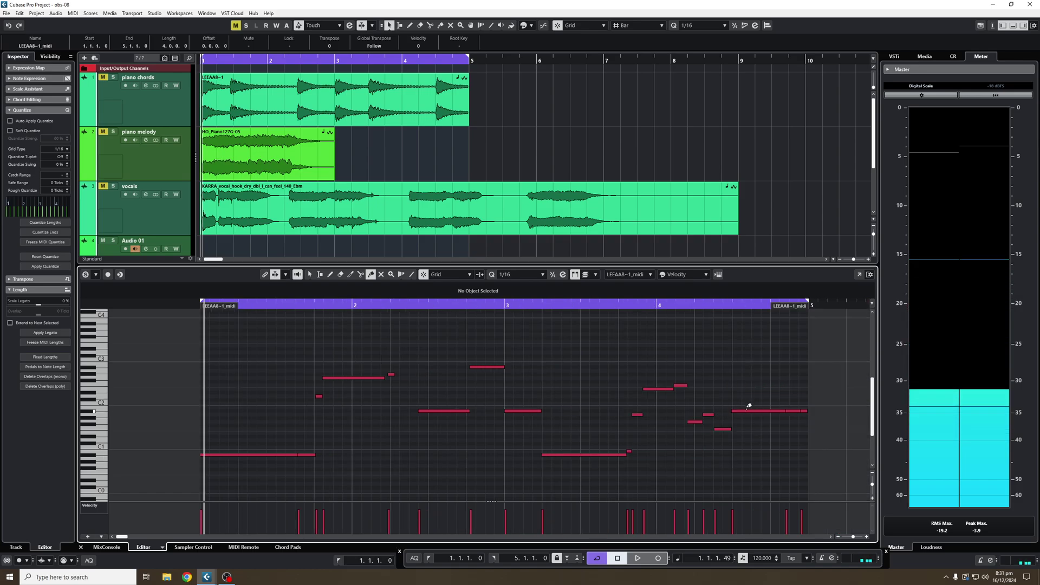
{"action": "key", "text": "1"}
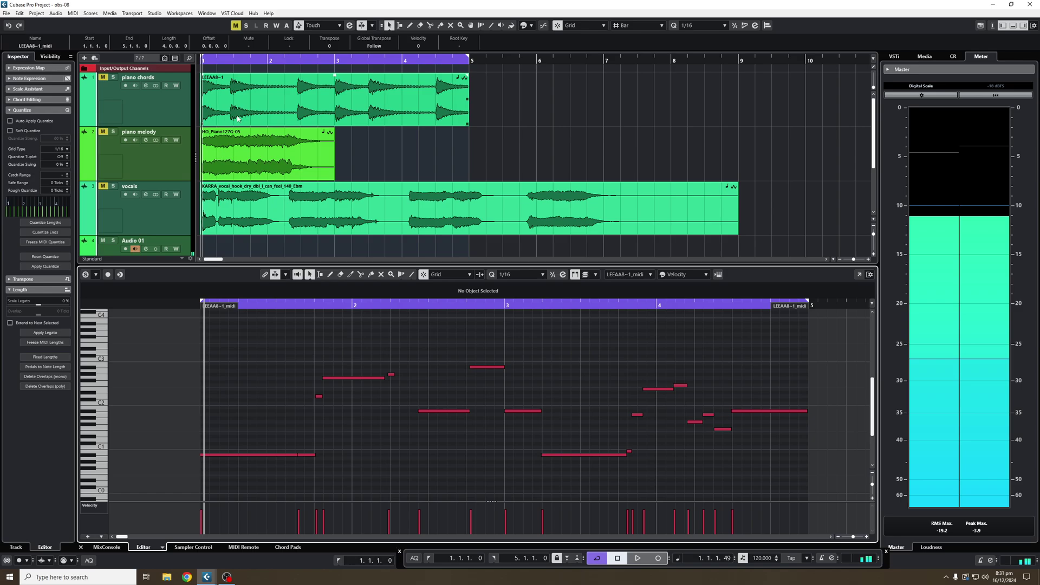
{"action": "scroll", "coordinate": [237, 118], "scroll_direction": "down", "scroll_amount": 3}
{"action": "scroll", "coordinate": [122, 87], "scroll_direction": "up", "scroll_amount": 3}
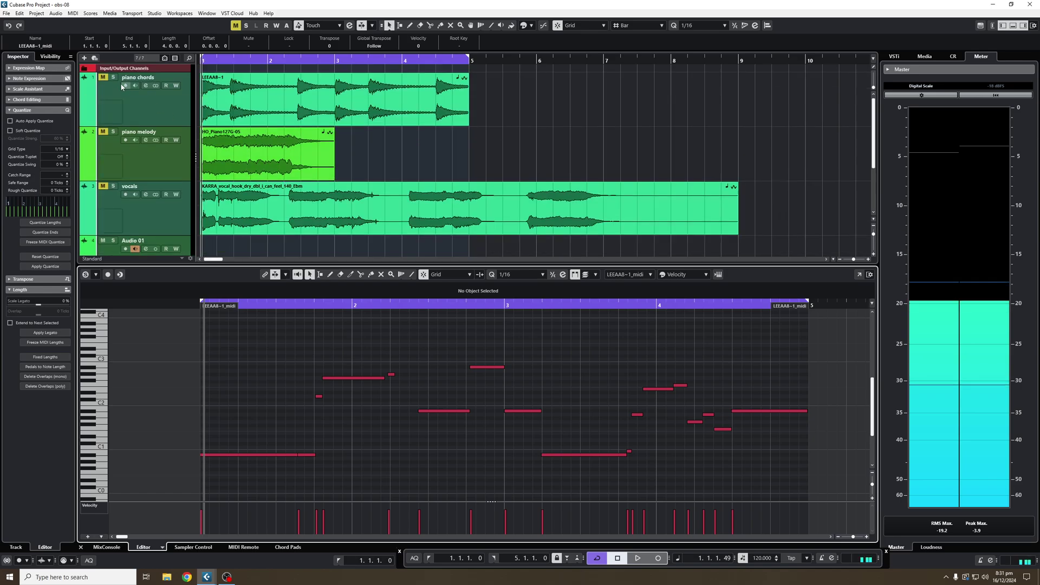
{"action": "left_click", "coordinate": [122, 87]}
{"action": "scroll", "coordinate": [179, 130], "scroll_direction": "down", "scroll_amount": 3}
{"action": "key", "text": "space"}
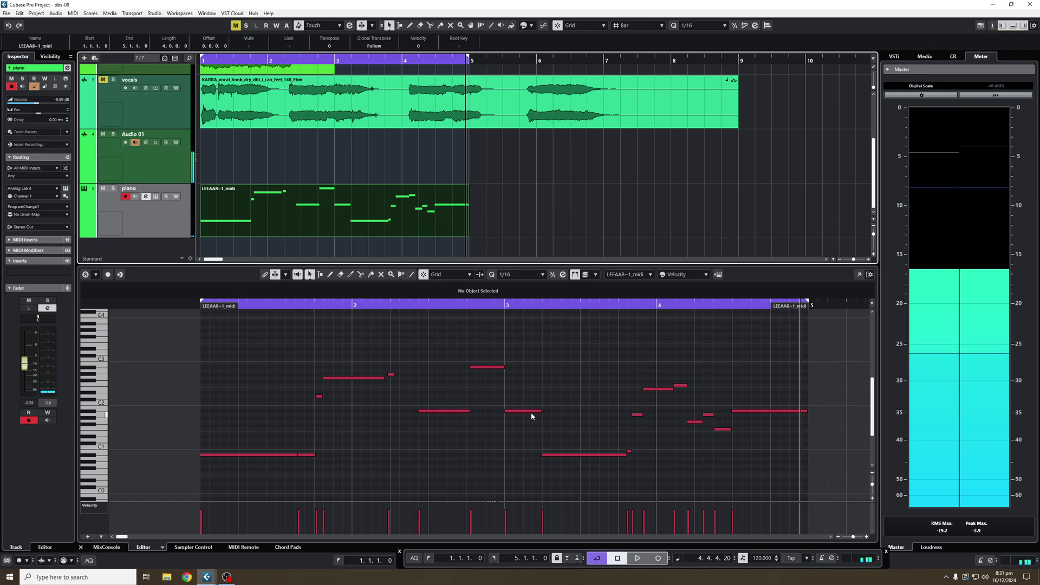
{"action": "left_click", "coordinate": [1012, 25]}
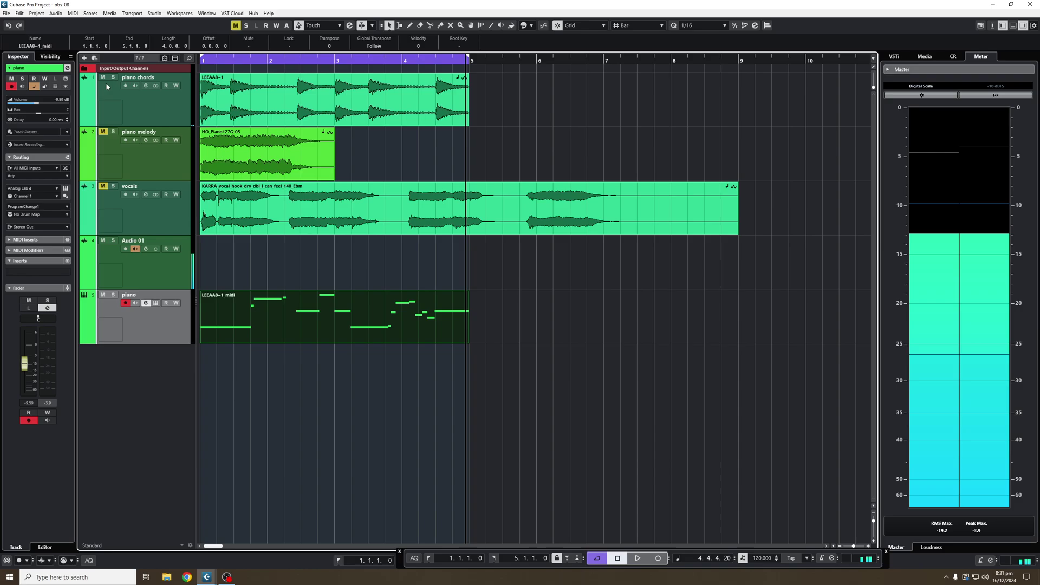
Play the project from the start, move LEEAA8~1_midi to bar 6, and select HO_Piano127G-05.
{"action": "left_click", "coordinate": [232, 160]}
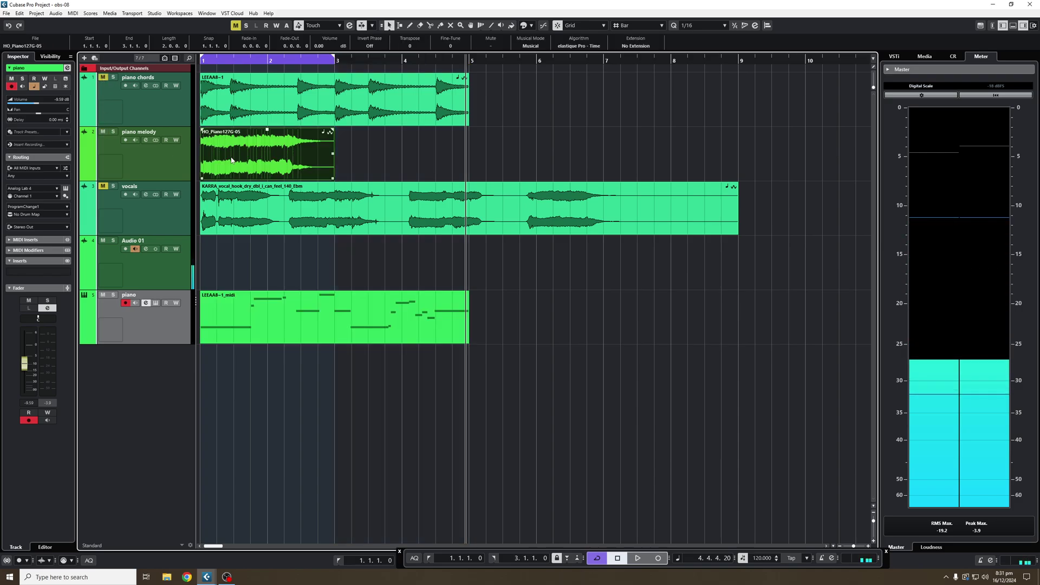
{"action": "key", "text": "Home"}
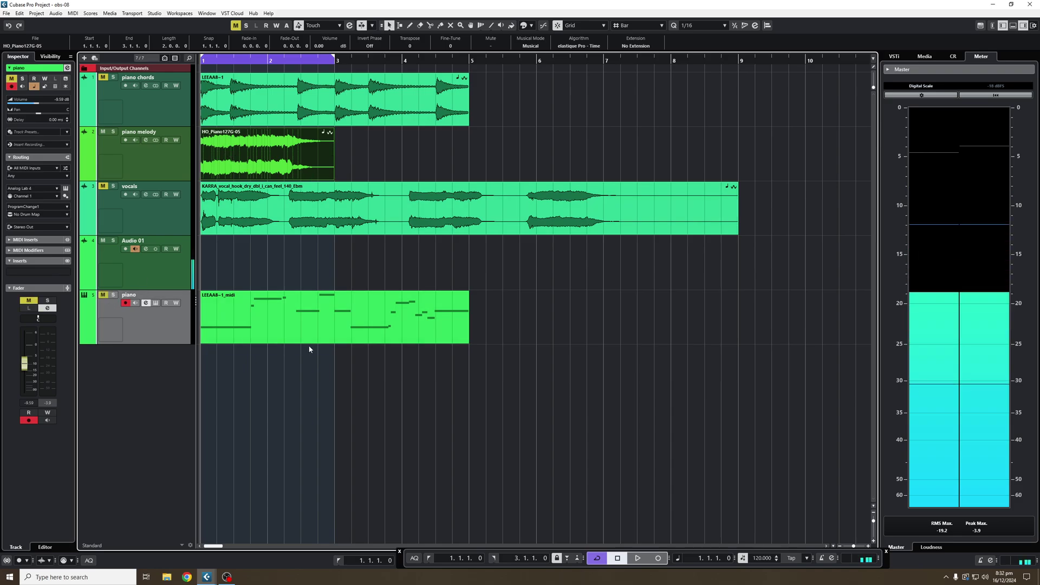
{"action": "key", "text": "space"}
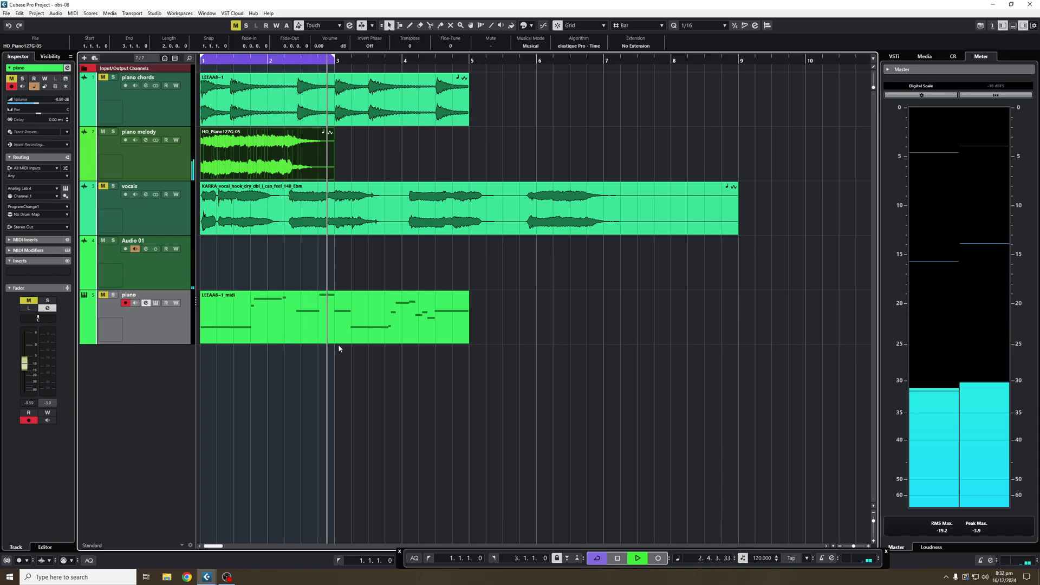
{"action": "left_click", "coordinate": [331, 341]}
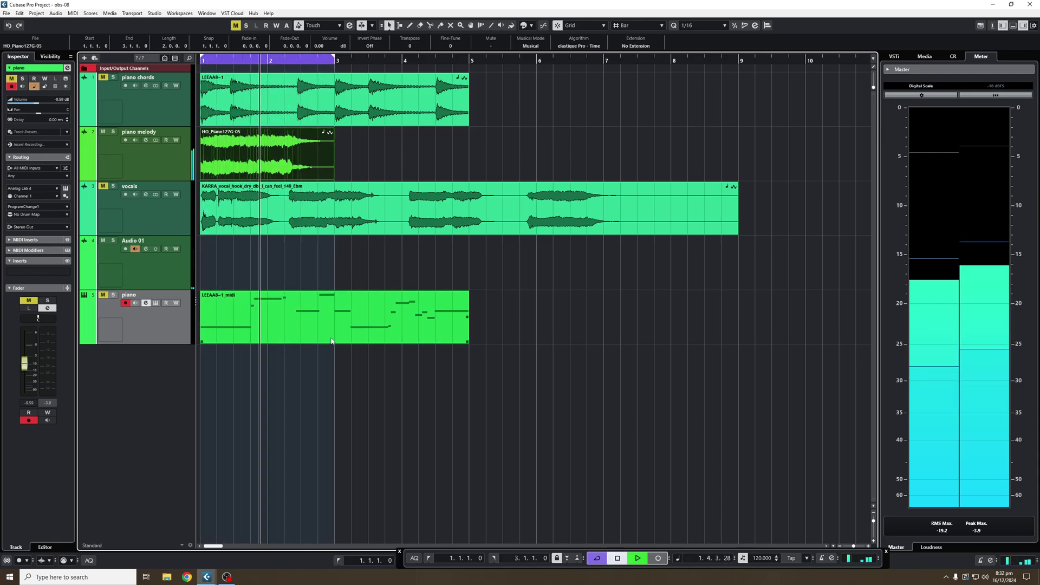
{"action": "key", "text": "space"}
{"action": "left_click_drag", "start_coordinate": [253, 329], "coordinate": [524, 318]}
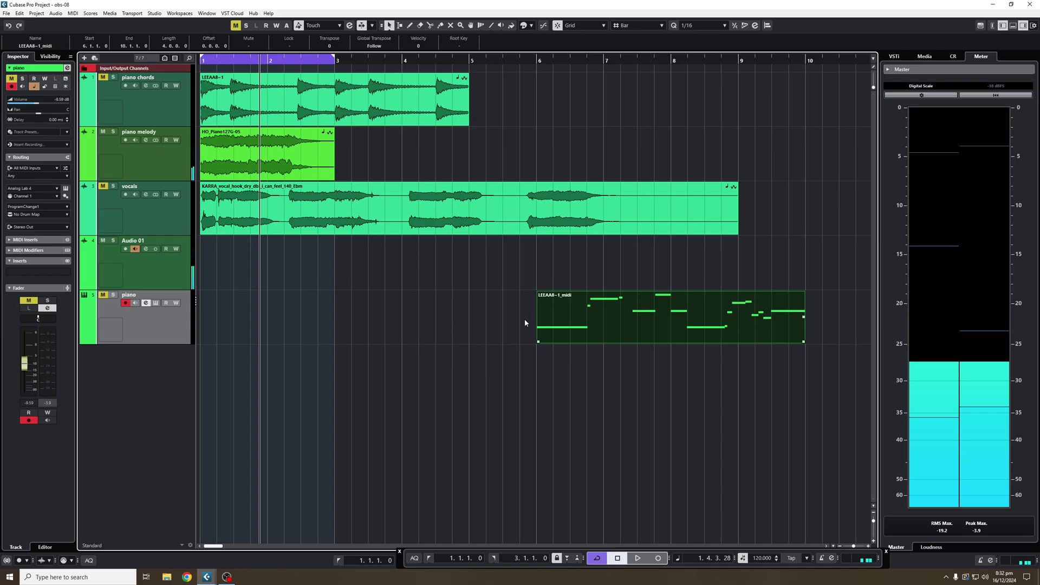
{"action": "left_click", "coordinate": [269, 157]}
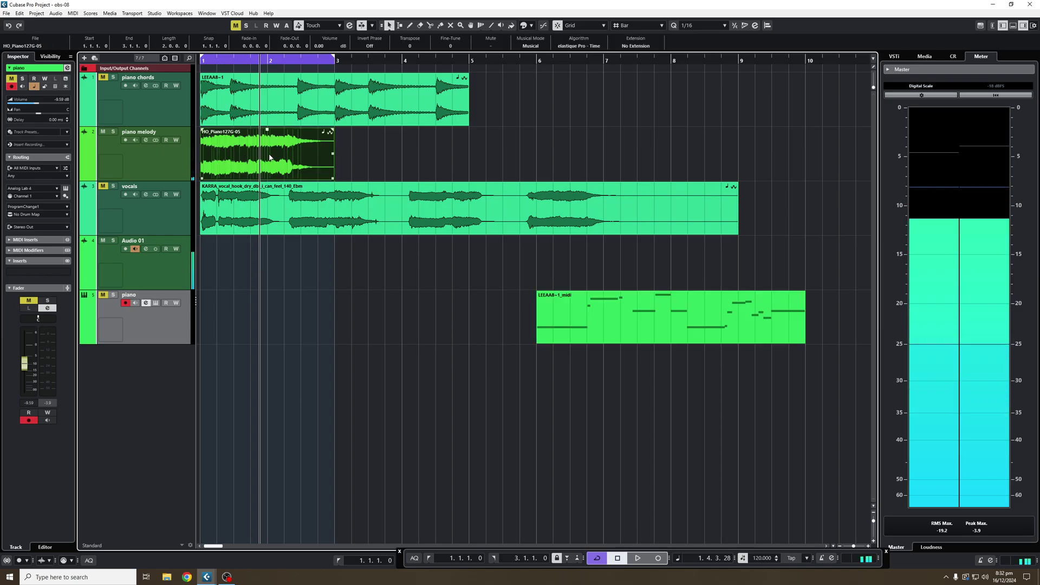
Open the HO_Piano127G-05 melody in its own Sample Editor with VariAudio editing, adjusting one segment's pitch.
{"action": "double_click", "coordinate": [245, 161]}
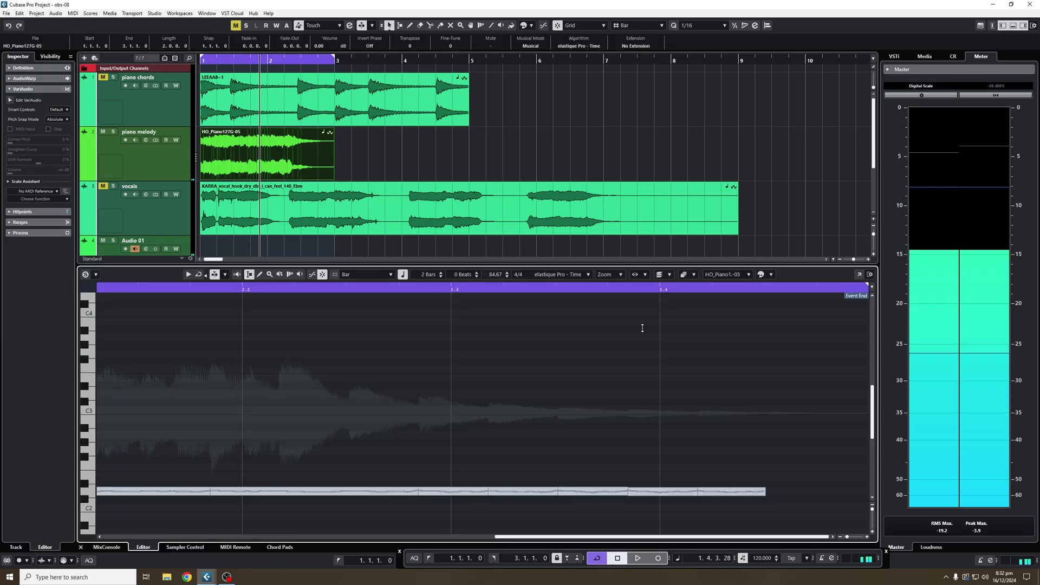
{"action": "left_click", "coordinate": [858, 274]}
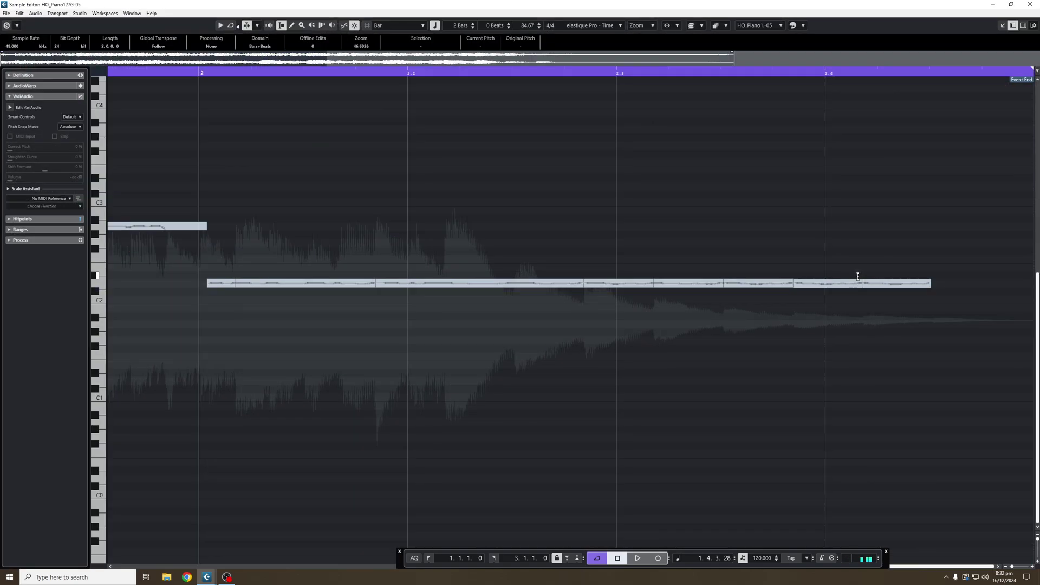
{"action": "left_click", "coordinate": [10, 108]}
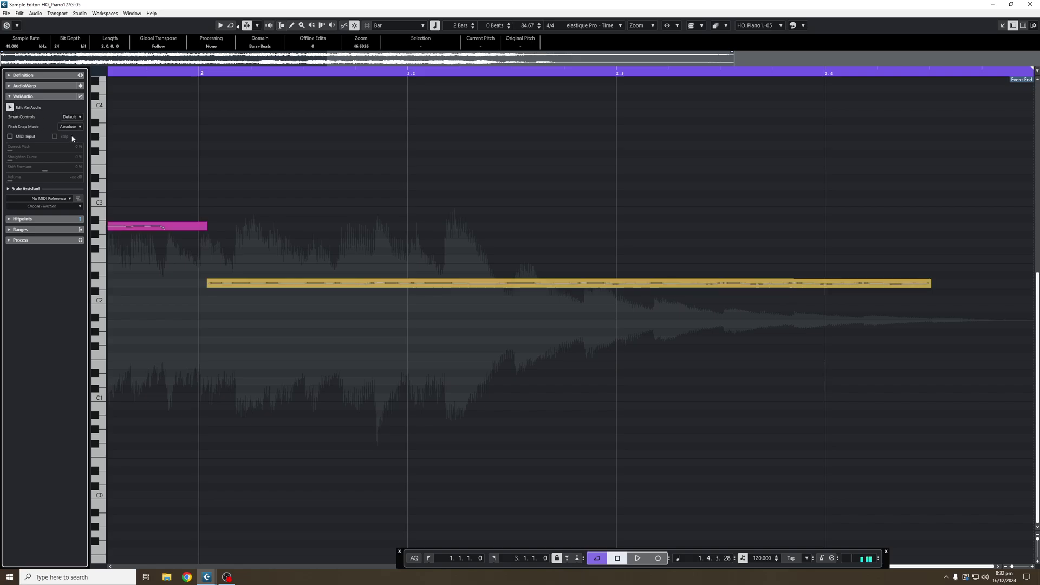
{"action": "key", "text": "g"}
{"action": "key", "text": "g"}
{"action": "scroll", "coordinate": [369, 346], "scroll_direction": "up", "scroll_amount": 3}
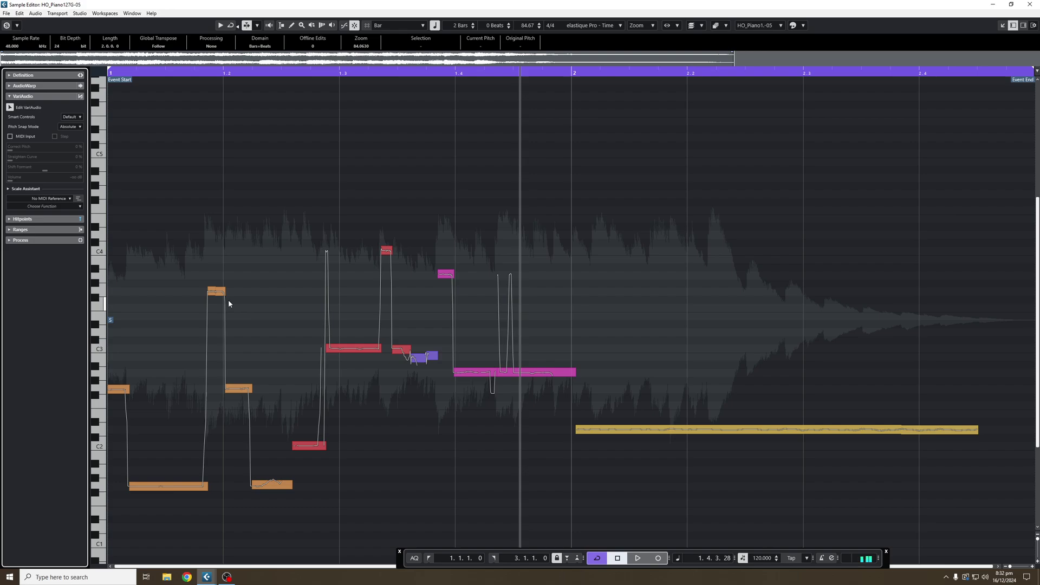
{"action": "left_click_drag", "start_coordinate": [215, 295], "coordinate": [219, 323]}
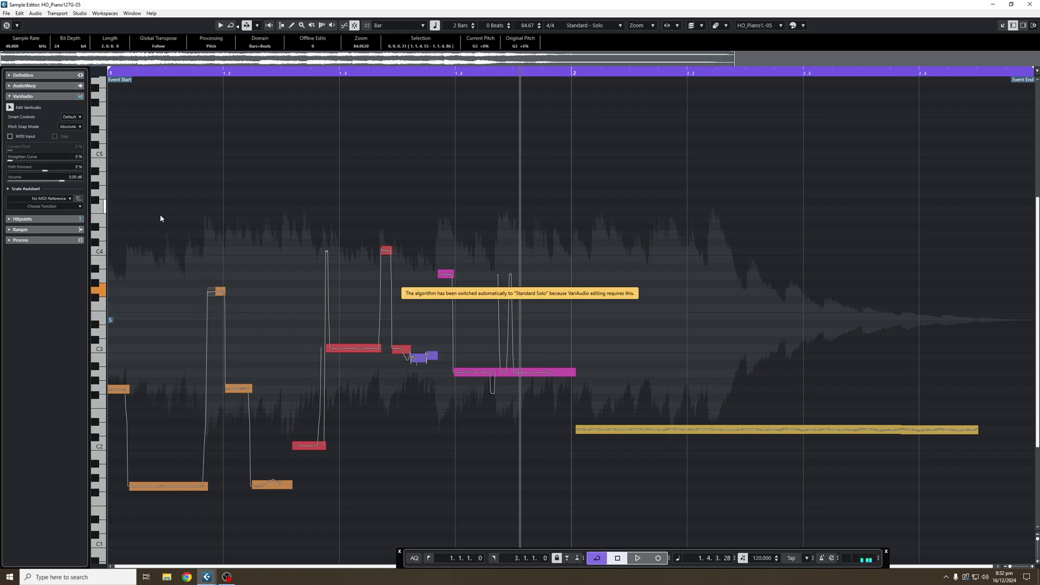
Extract the melody's notes as MIDI and close the Sample Editor.
{"action": "left_click", "coordinate": [51, 208]}
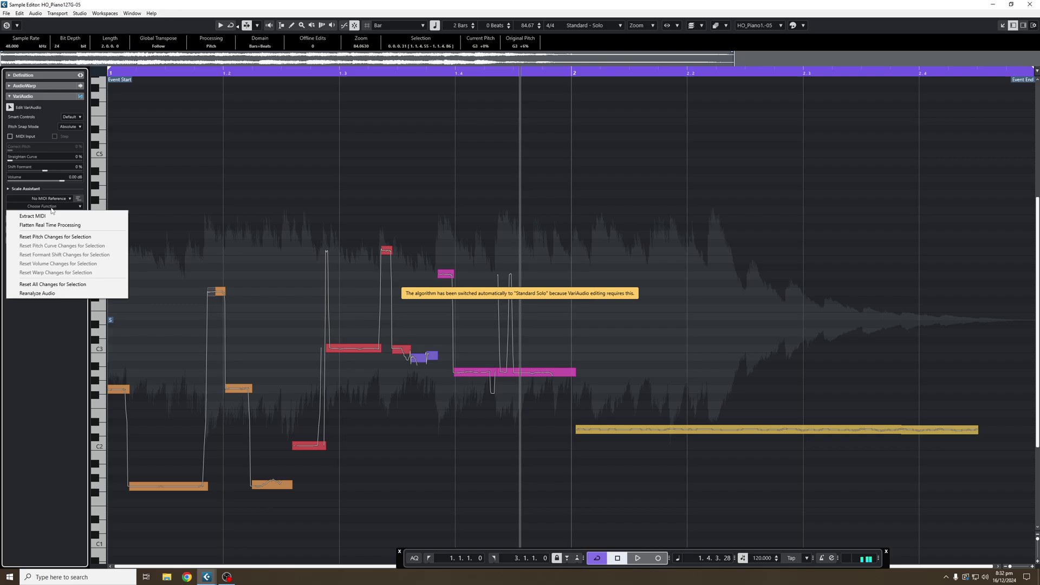
{"action": "left_click", "coordinate": [54, 217]}
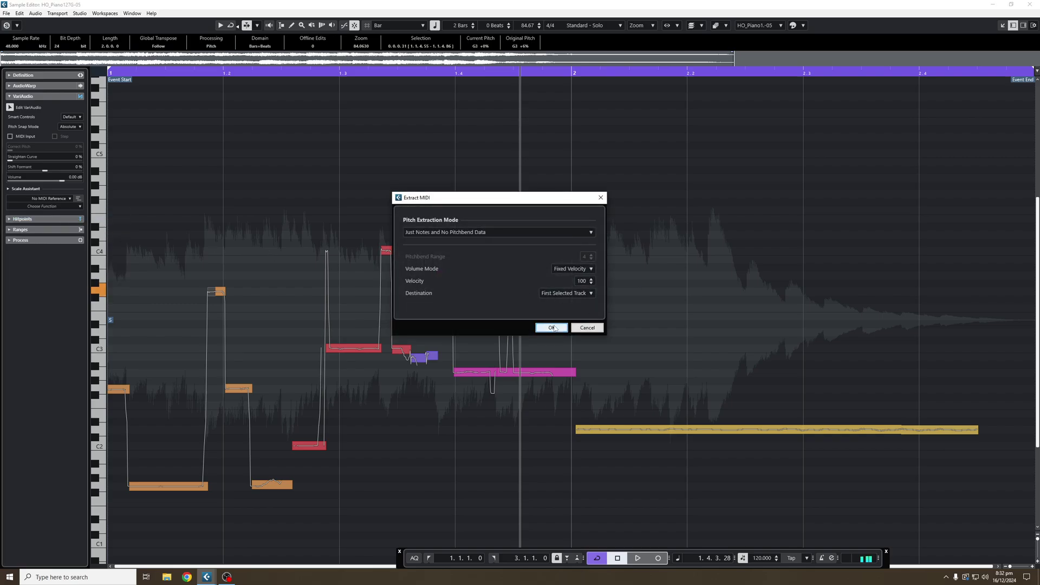
{"action": "left_click", "coordinate": [551, 327]}
{"action": "left_click", "coordinate": [1002, 26]}
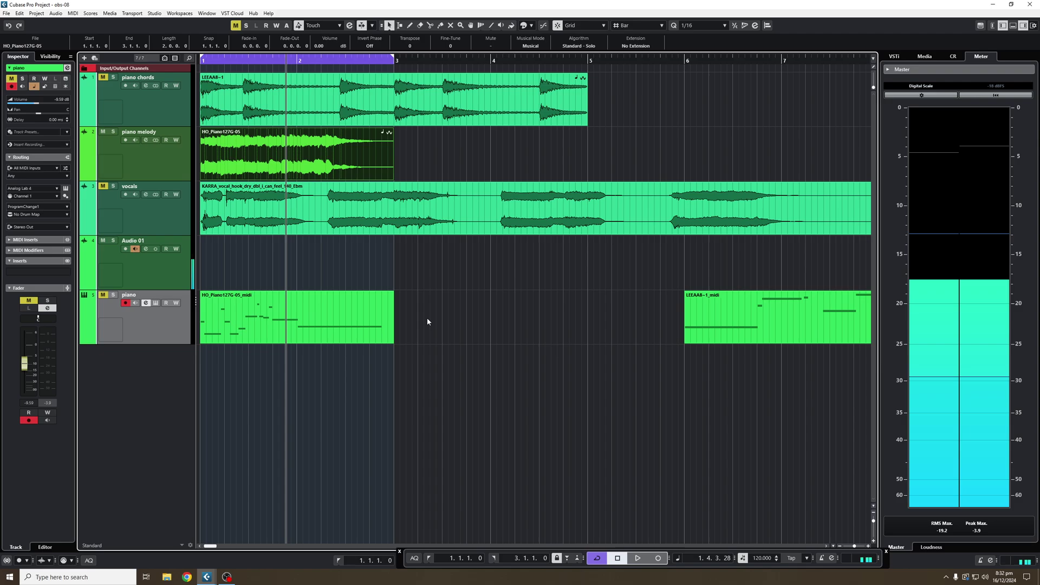
Mute the melody audio, unmute the piano MIDI track, and play the extracted melody MIDI.
{"action": "key", "text": "h"}
{"action": "left_click", "coordinate": [103, 133]}
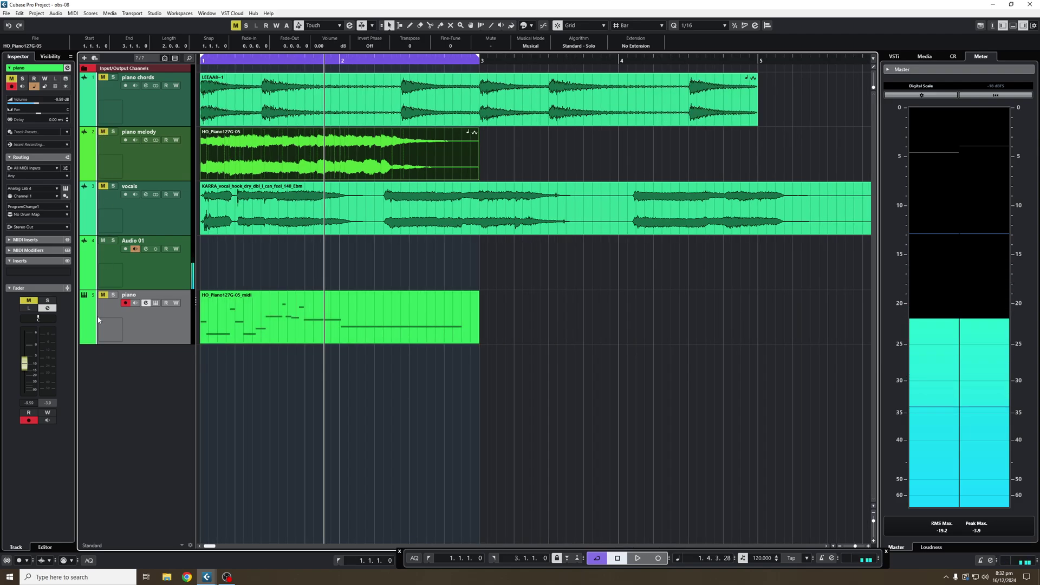
{"action": "left_click", "coordinate": [103, 295]}
{"action": "key", "text": "space"}
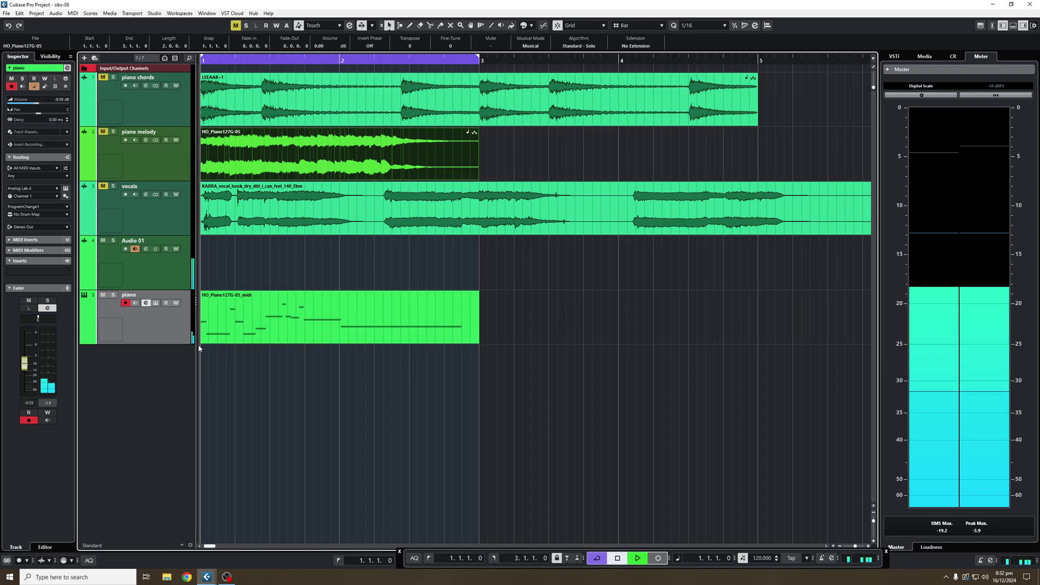
{"action": "left_click", "coordinate": [289, 341]}
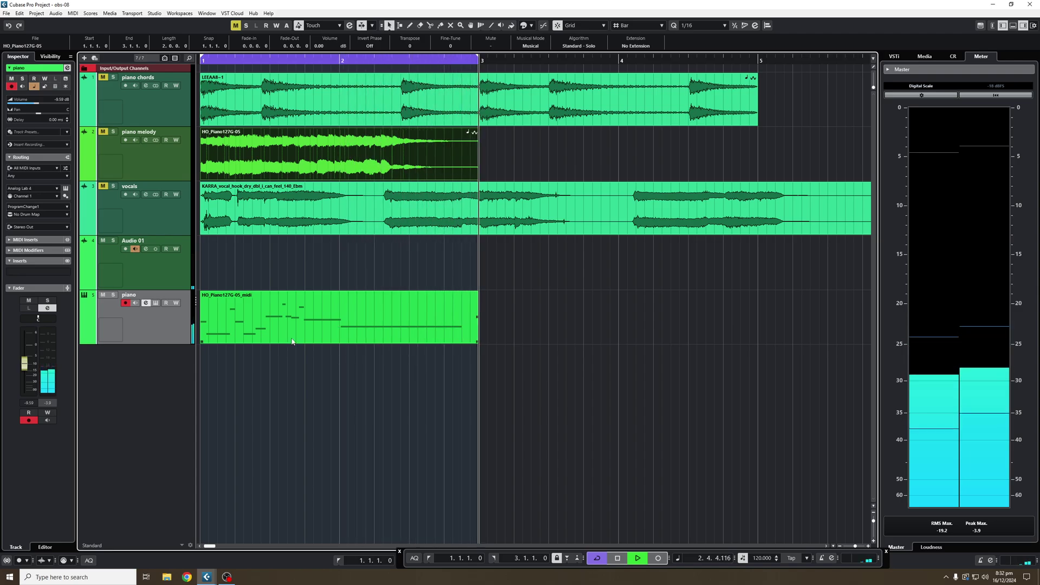
{"action": "left_click", "coordinate": [150, 306]}
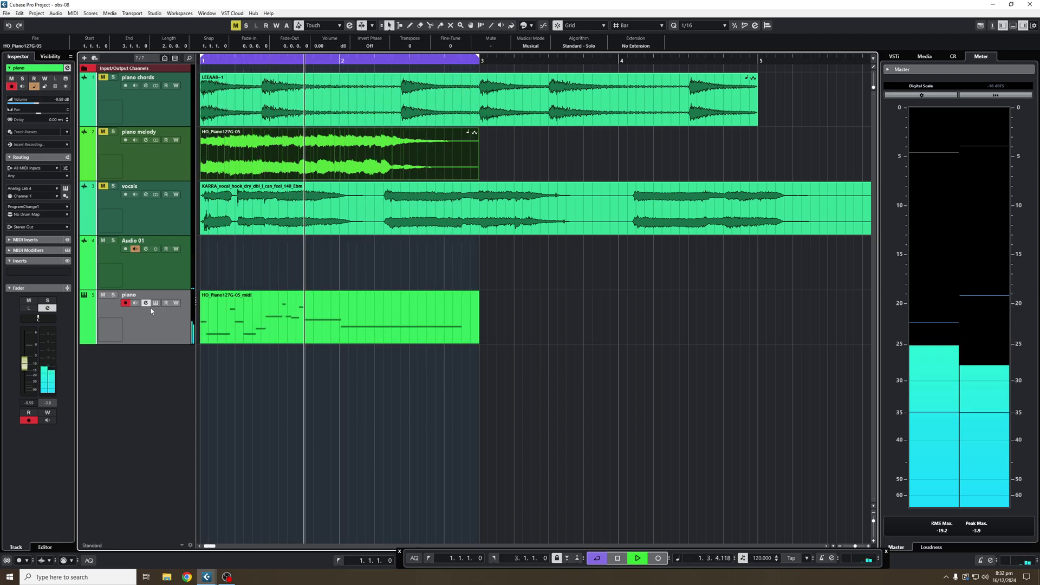
Mute the piano MIDI track, replay the melody audio, and select the HO_Piano127G-05_midi part.
{"action": "left_click", "coordinate": [103, 294]}
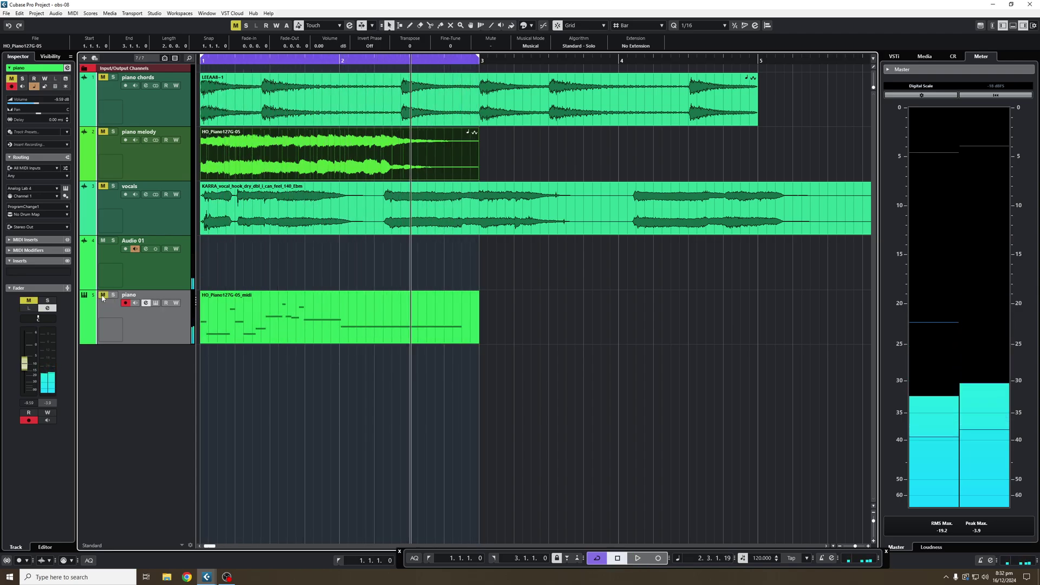
{"action": "left_click", "coordinate": [103, 131]}
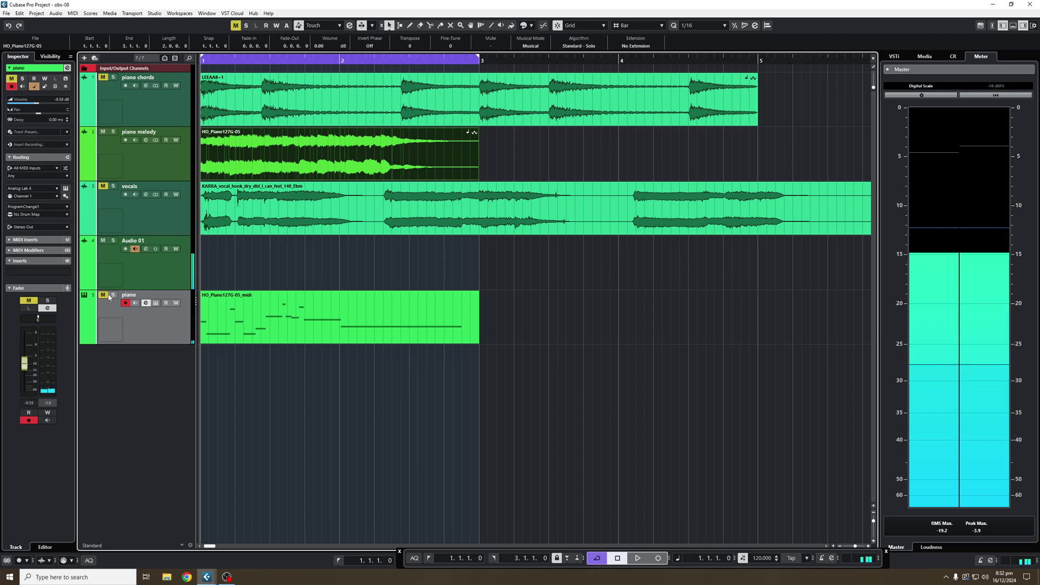
{"action": "key", "text": "space"}
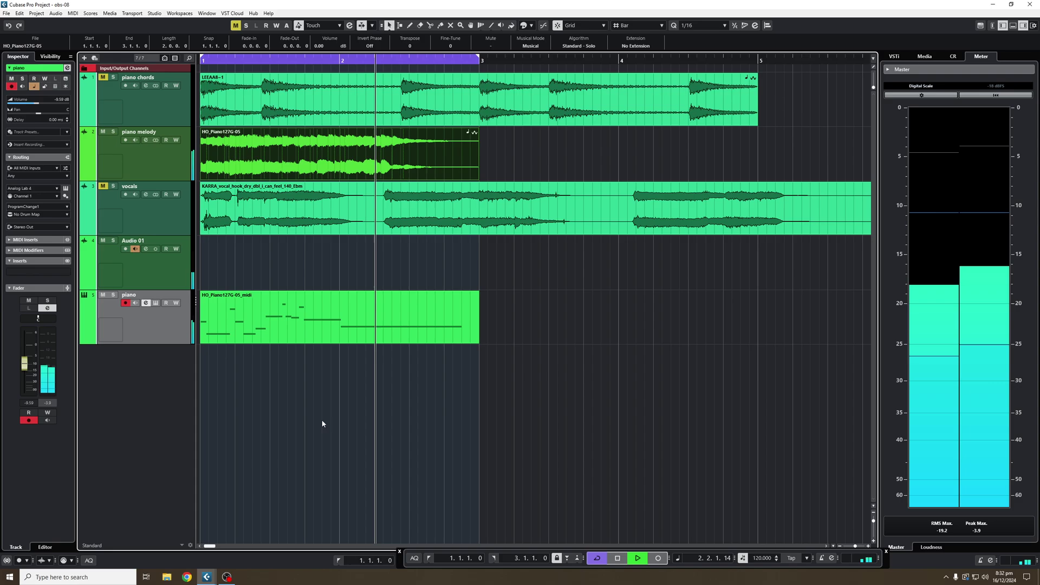
{"action": "key", "text": "space"}
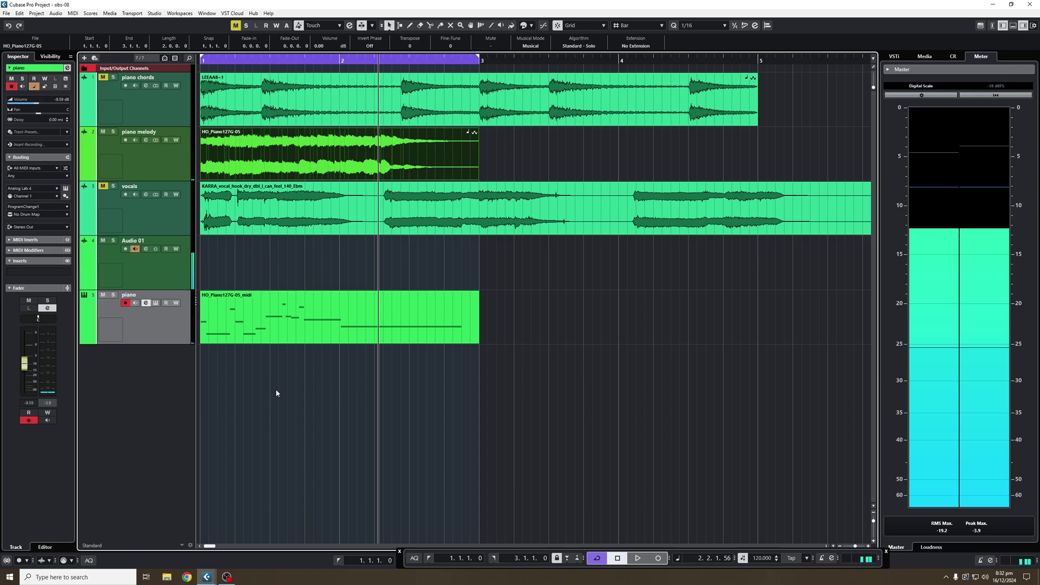
{"action": "left_click", "coordinate": [301, 324]}
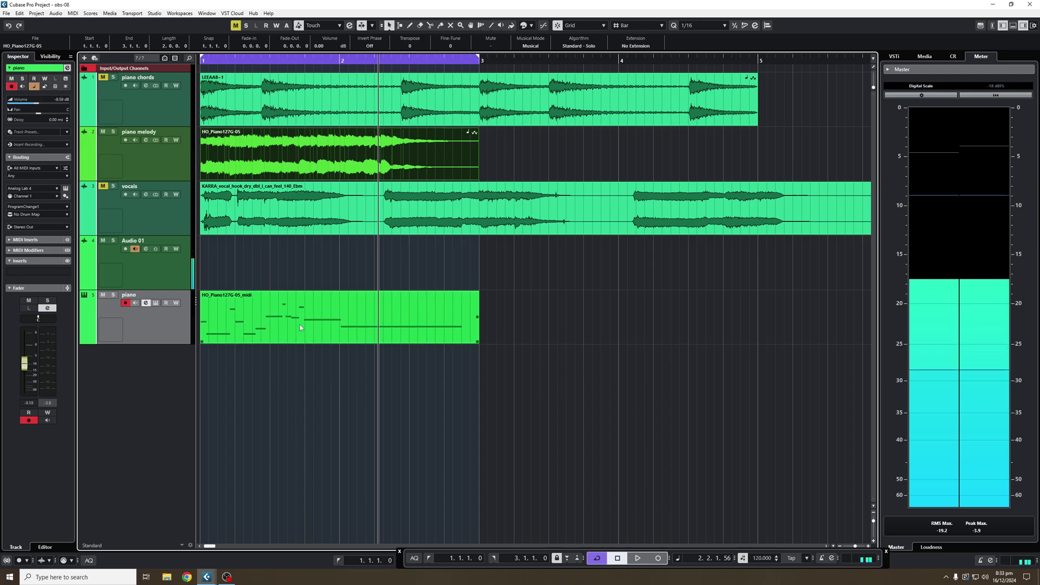
Inspect the HO_Piano127G-05_midi part's notes, then delete the part.
{"action": "double_click", "coordinate": [300, 328]}
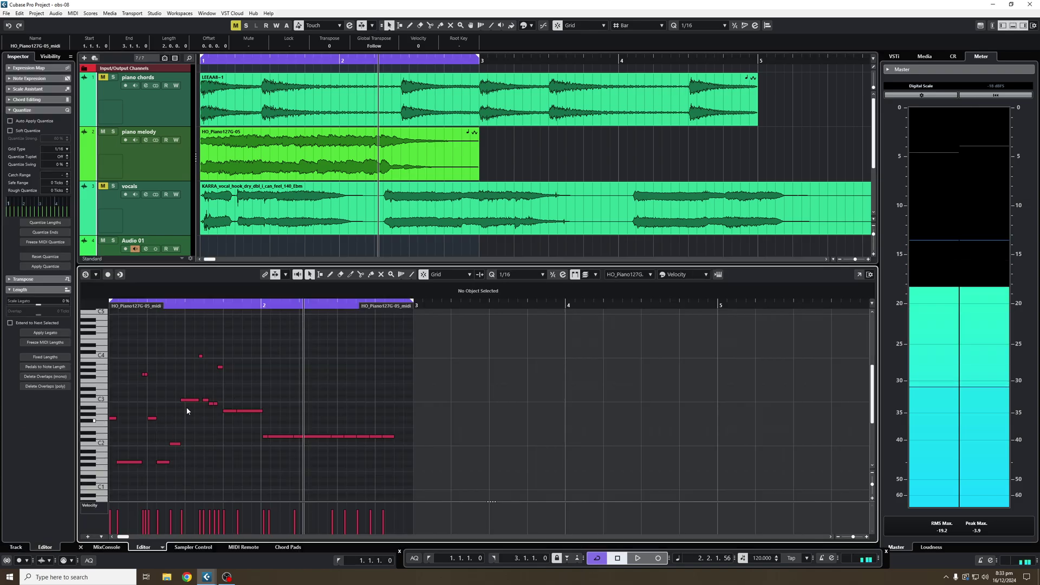
{"action": "left_click", "coordinate": [1012, 26]}
{"action": "key", "text": "Delete"}
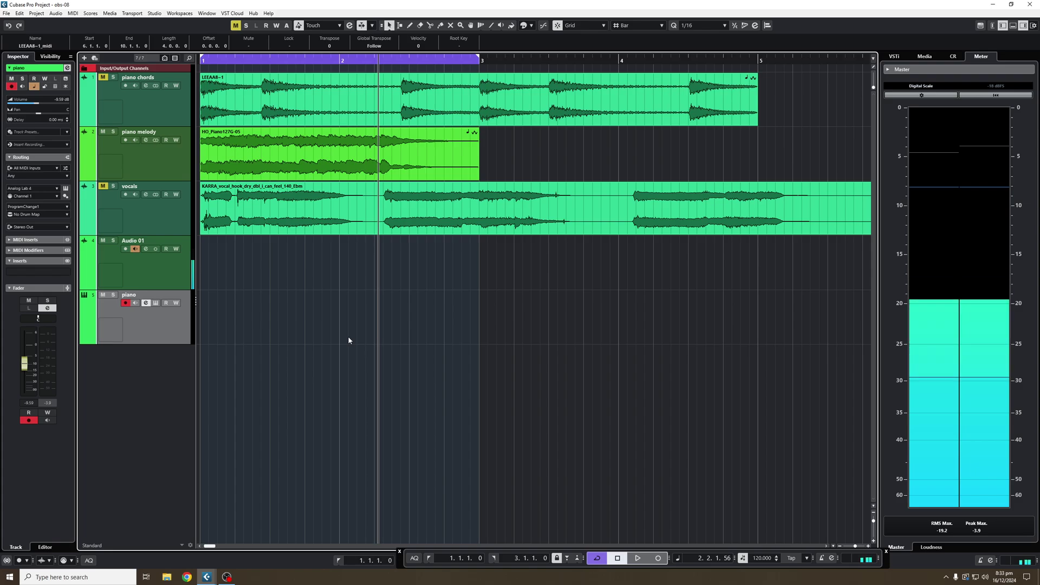
Set the loop range to the vocals event, bars 1–9, and start playback.
{"action": "key", "text": "g"}
{"action": "key", "text": "g"}
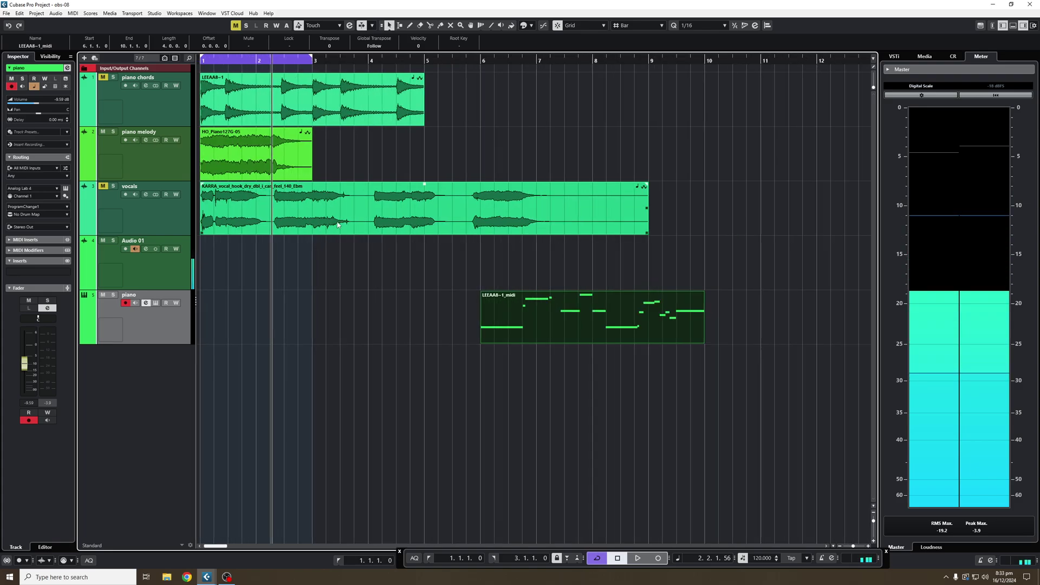
{"action": "left_click", "coordinate": [337, 222]}
{"action": "key", "text": "p"}
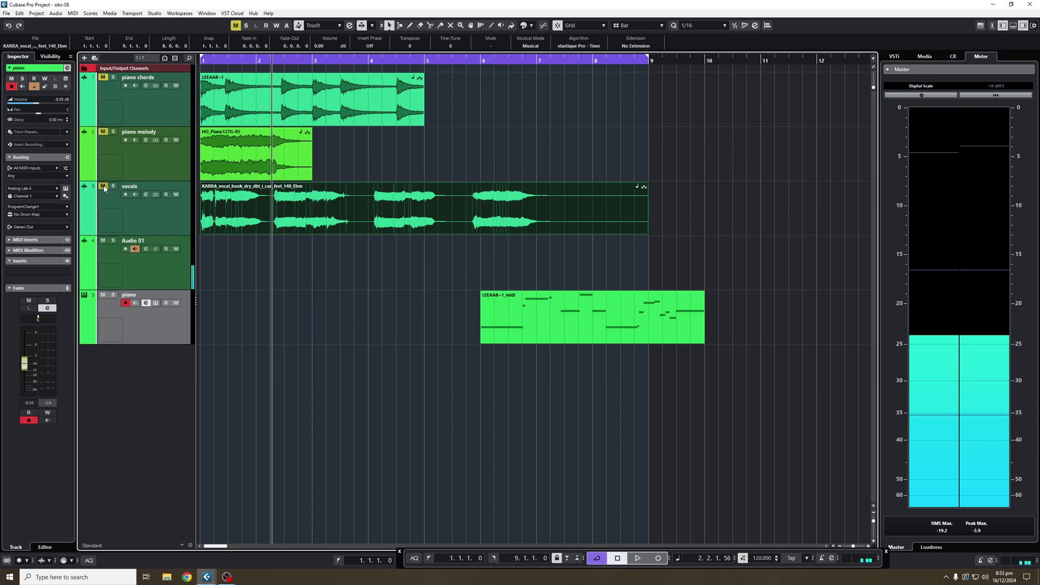
{"action": "key", "text": "space"}
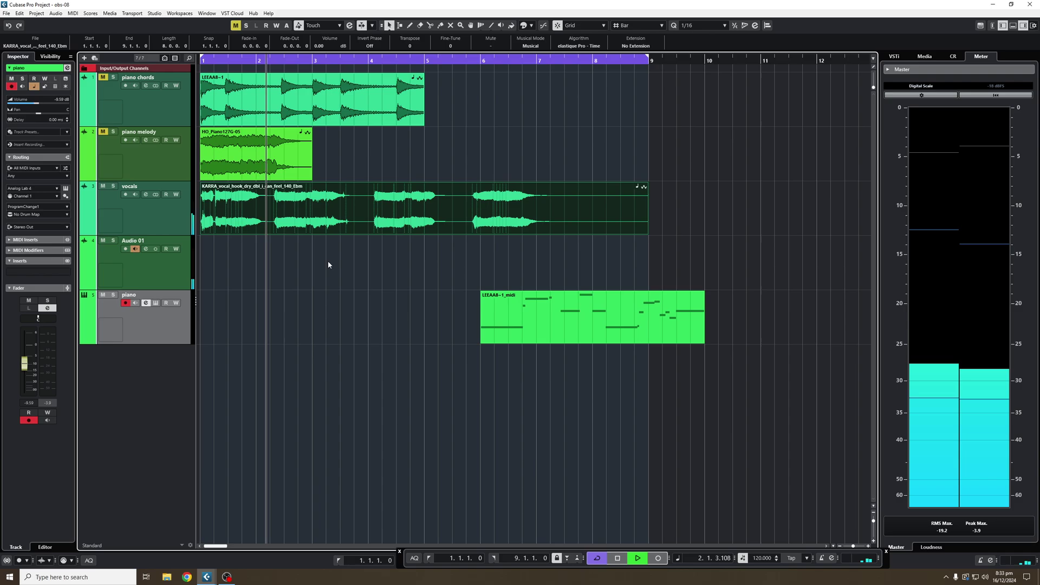
Mute the LEEAA8~1_midi part with the Mute tool, return to Object Selection, and stop playback.
{"action": "right_click", "coordinate": [395, 288]}
{"action": "left_click", "coordinate": [453, 296]}
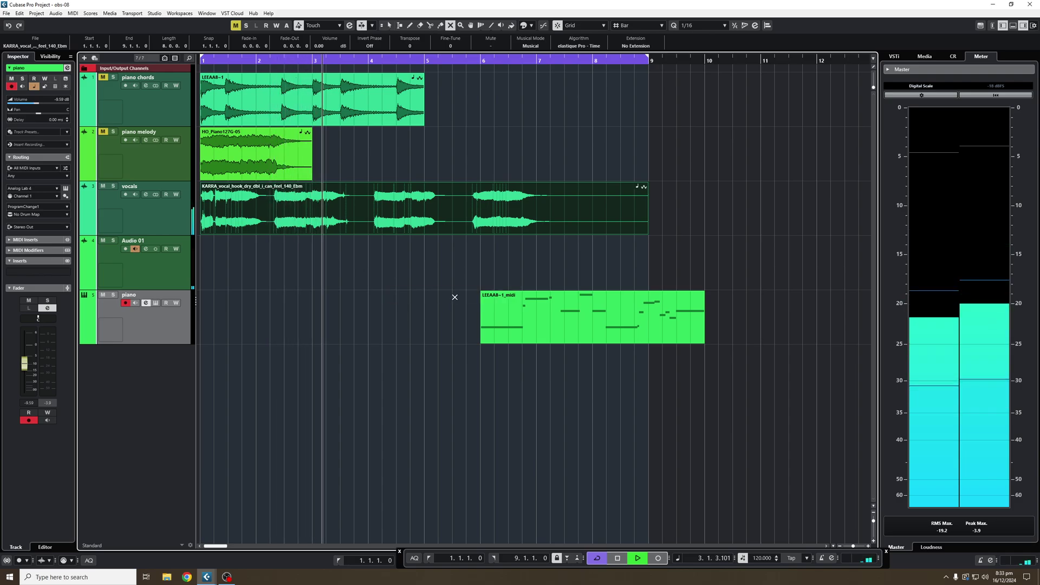
{"action": "left_click", "coordinate": [490, 304]}
{"action": "key", "text": "1"}
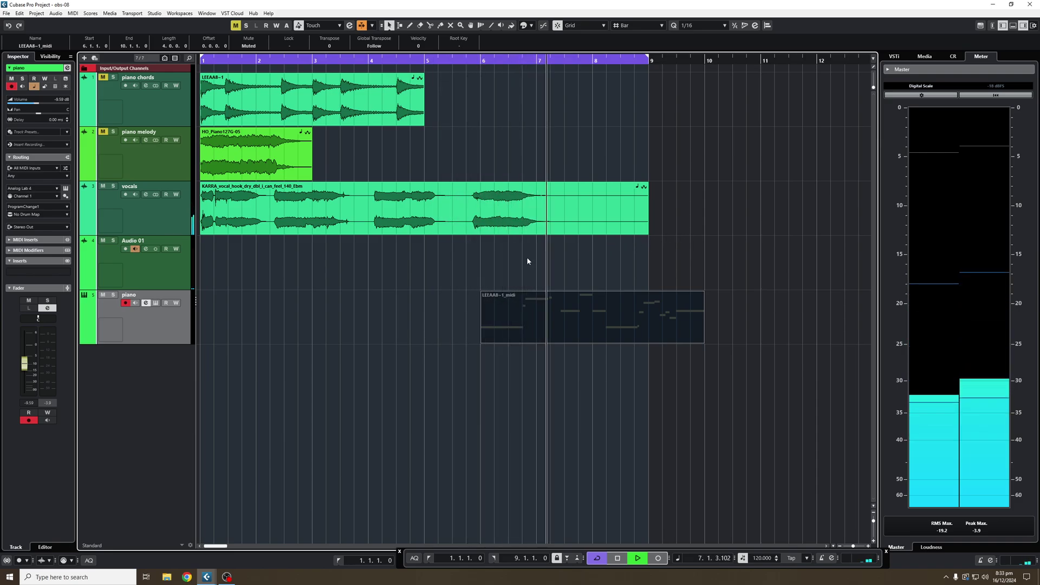
{"action": "left_click", "coordinate": [363, 233]}
{"action": "key", "text": "space"}
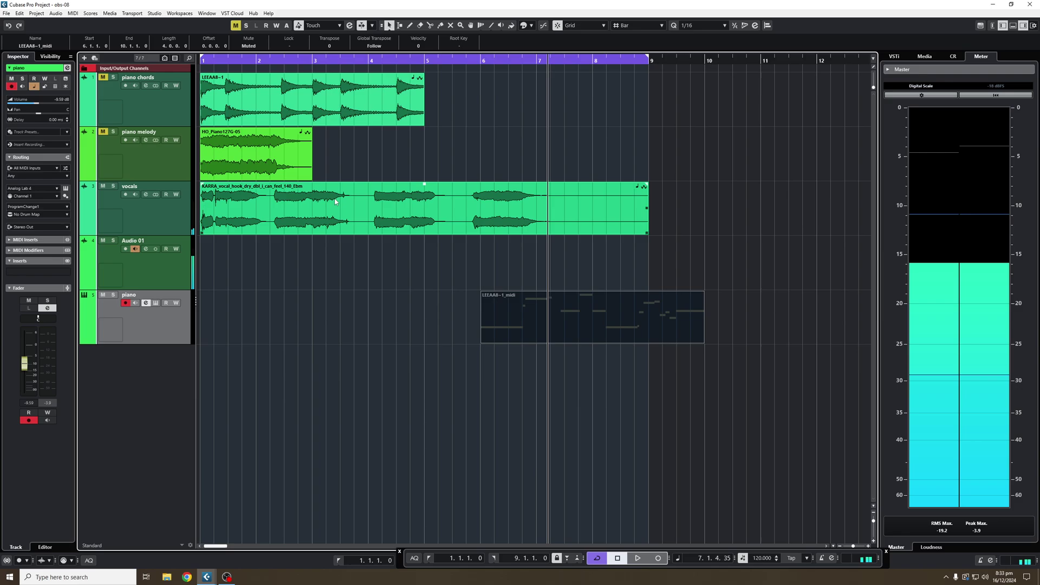
Analyse the vocals with VariAudio in a separate Sample Editor, extract their notes as MIDI, and close it.
{"action": "double_click", "coordinate": [333, 224]}
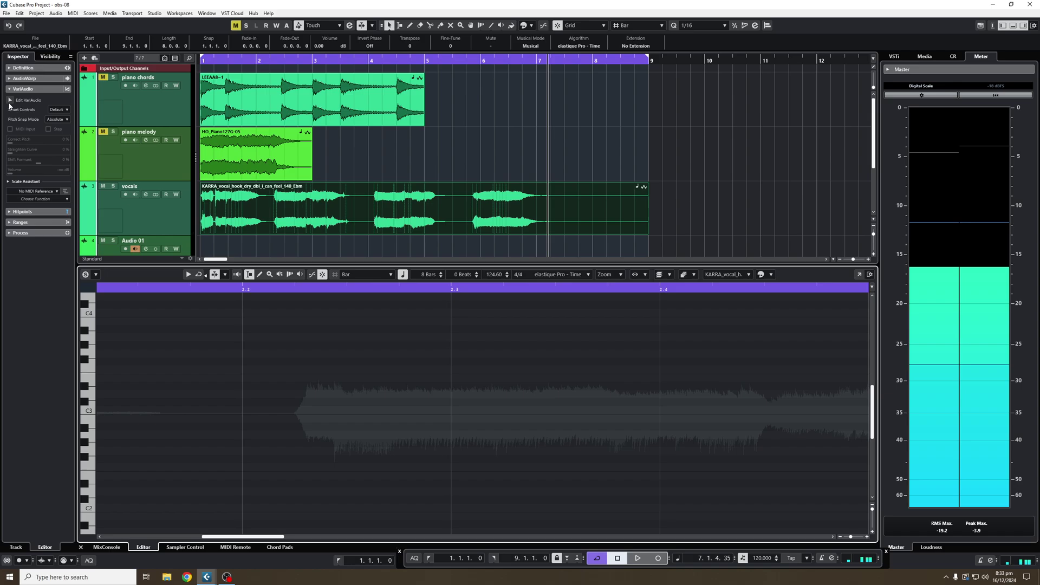
{"action": "left_click", "coordinate": [859, 274]}
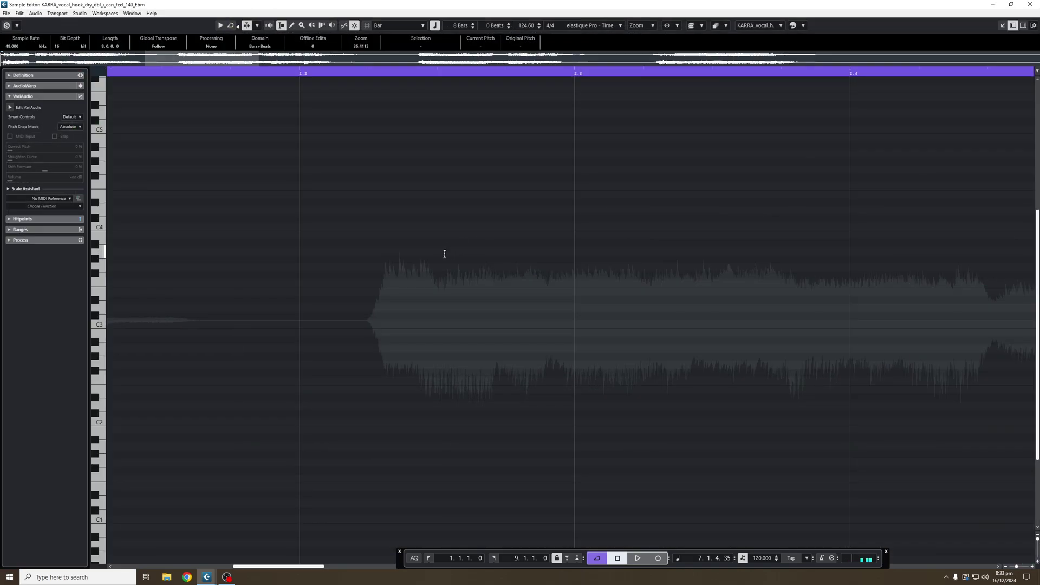
{"action": "left_click", "coordinate": [14, 109]}
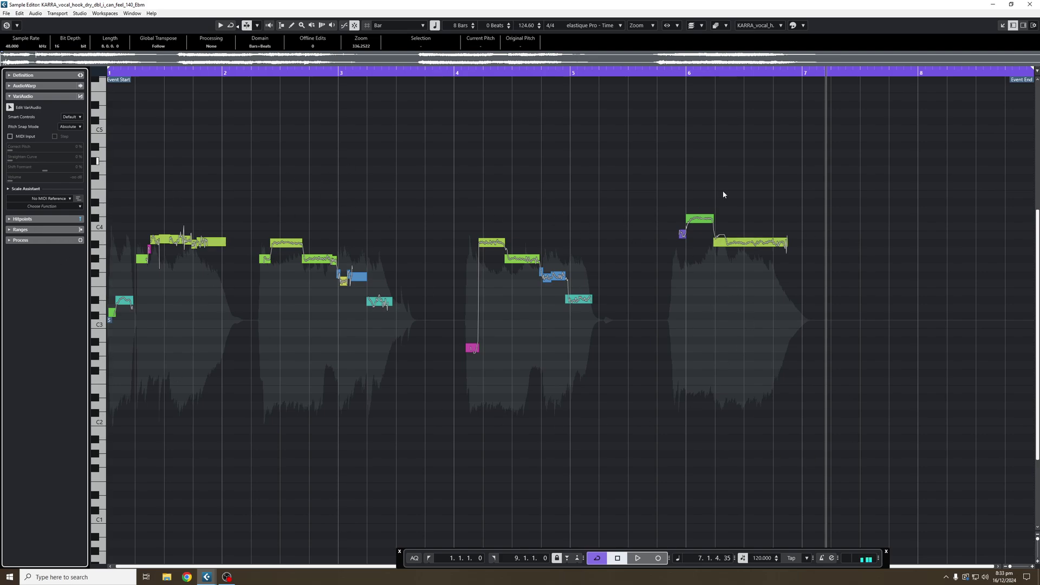
{"action": "left_click", "coordinate": [49, 206]}
{"action": "left_click", "coordinate": [43, 220]}
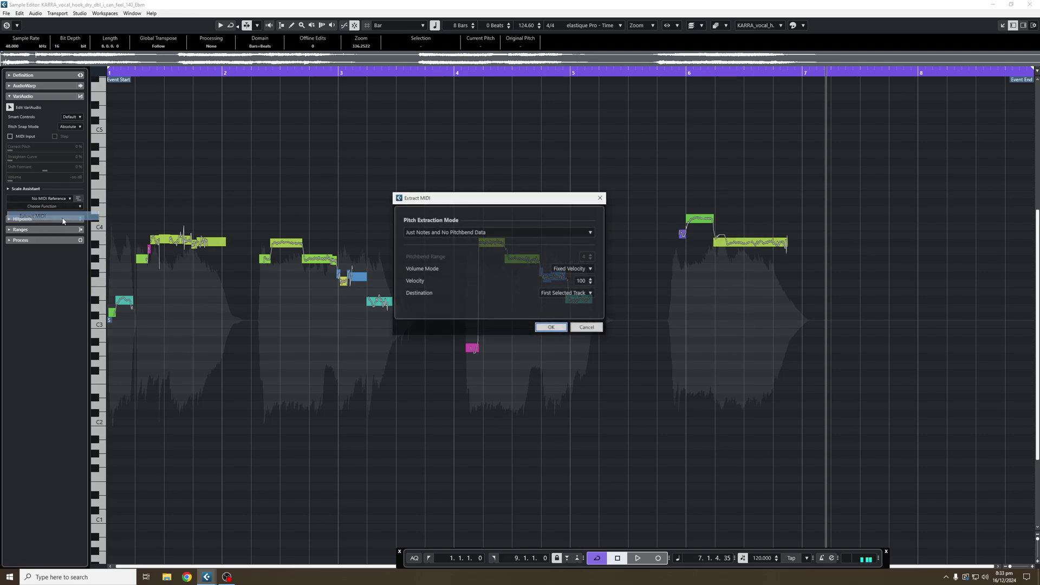
{"action": "left_click", "coordinate": [551, 327]}
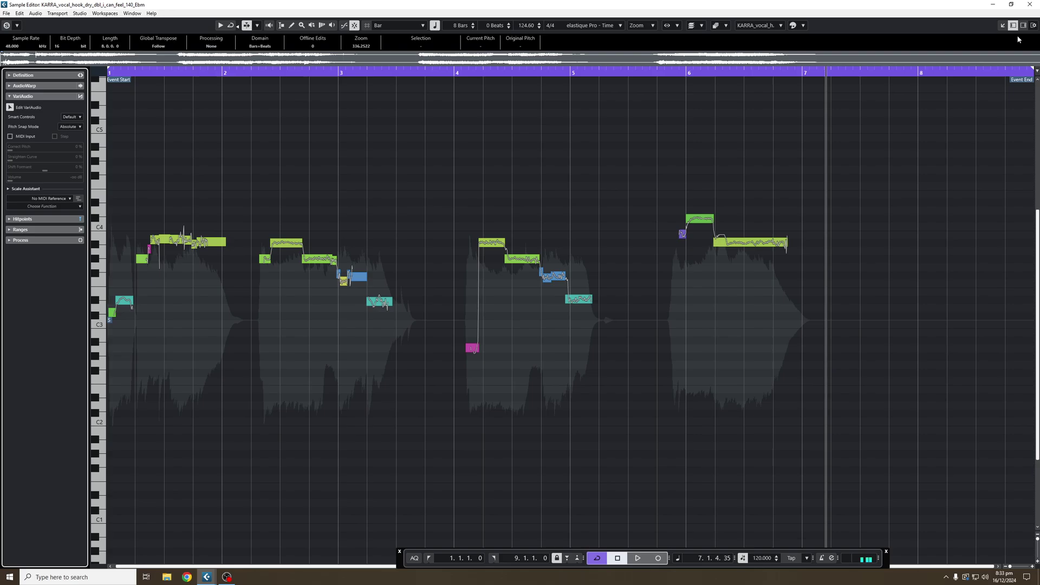
{"action": "left_click", "coordinate": [1029, 5]}
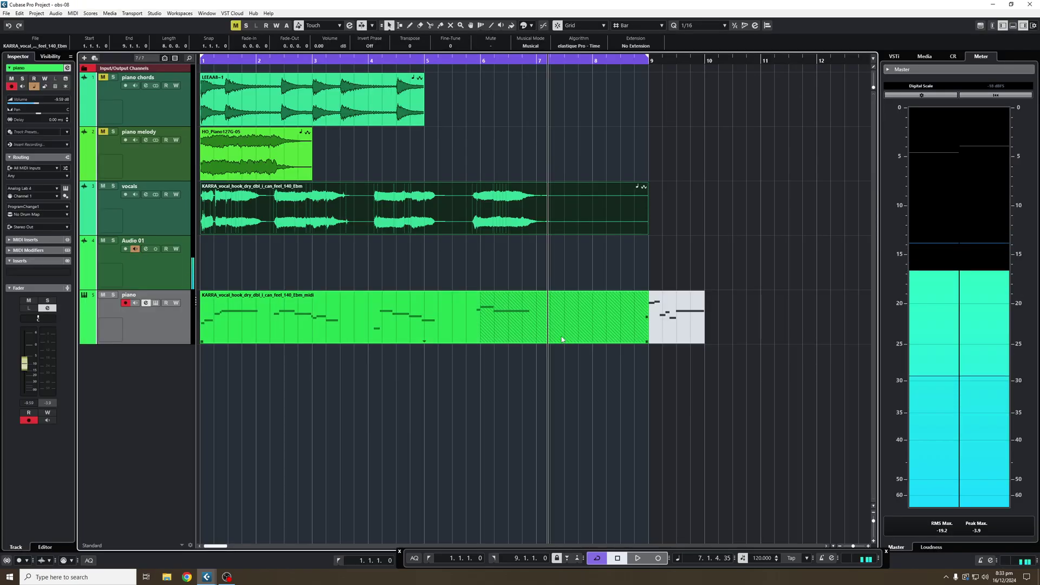
Drag the muted LEEAA8~1_midi part to bar 10 and bring the view back to bars 1–5.
{"action": "left_click_drag", "start_coordinate": [679, 318], "coordinate": [789, 318]}
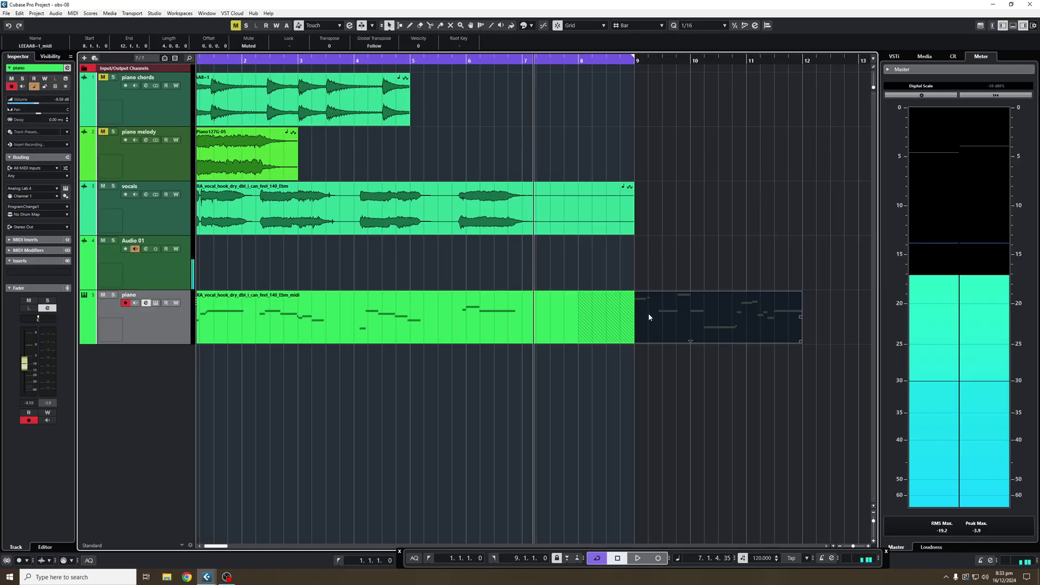
{"action": "left_click_drag", "start_coordinate": [639, 318], "coordinate": [742, 318]}
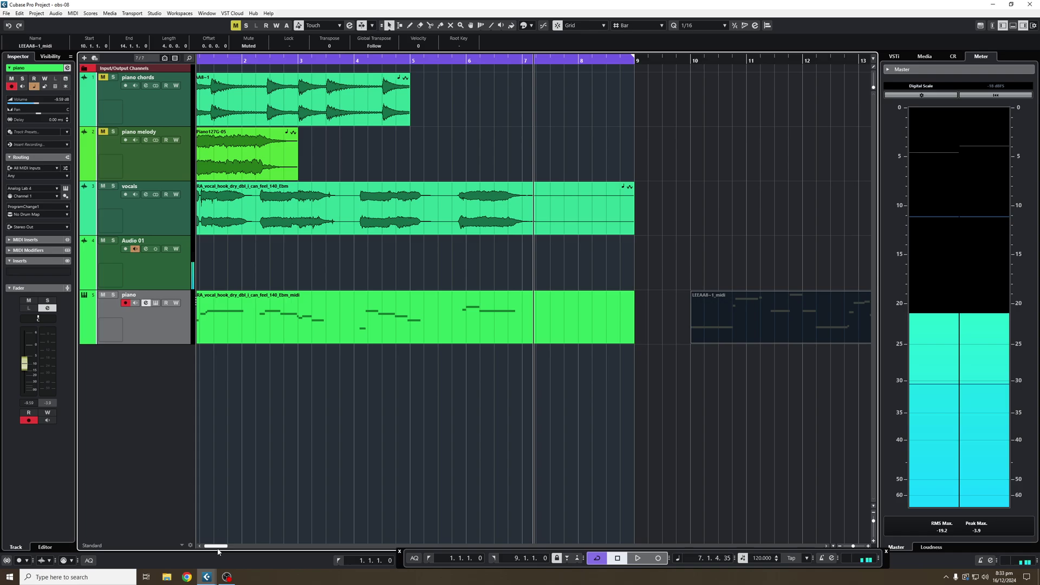
{"action": "scroll", "coordinate": [272, 483], "scroll_direction": "left", "scroll_amount": 1}
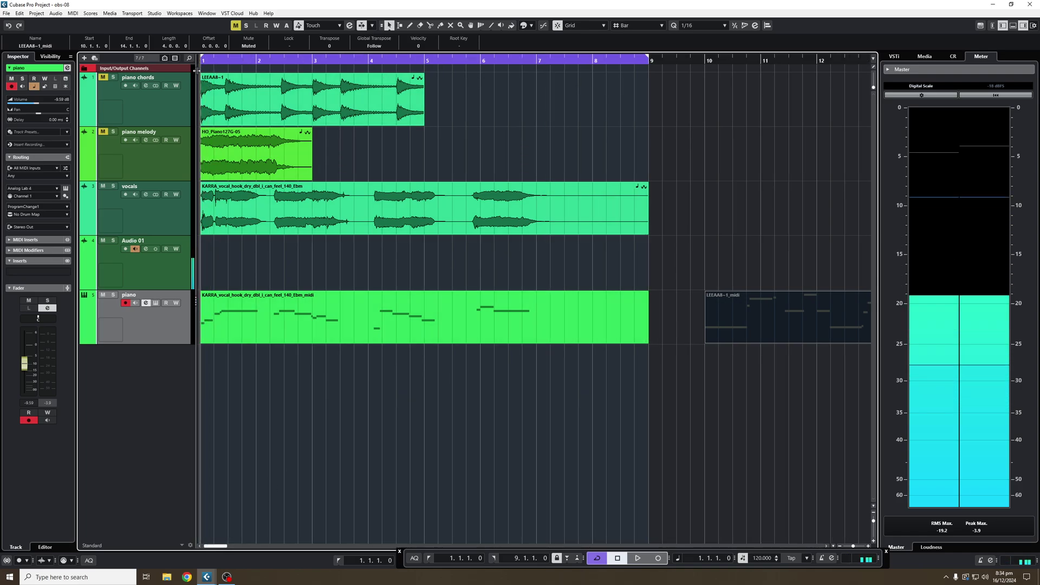
{"action": "scroll", "coordinate": [230, 106], "scroll_direction": "up", "scroll_amount": 2}
{"action": "scroll", "coordinate": [230, 106], "scroll_direction": "down", "scroll_amount": 4}
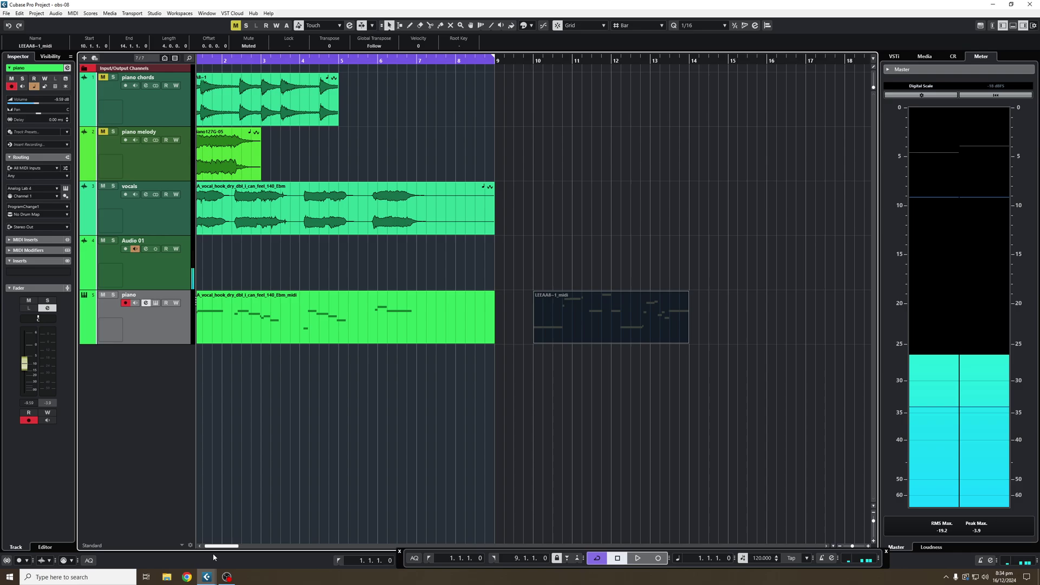
{"action": "scroll", "coordinate": [208, 98], "scroll_direction": "up", "scroll_amount": 5}
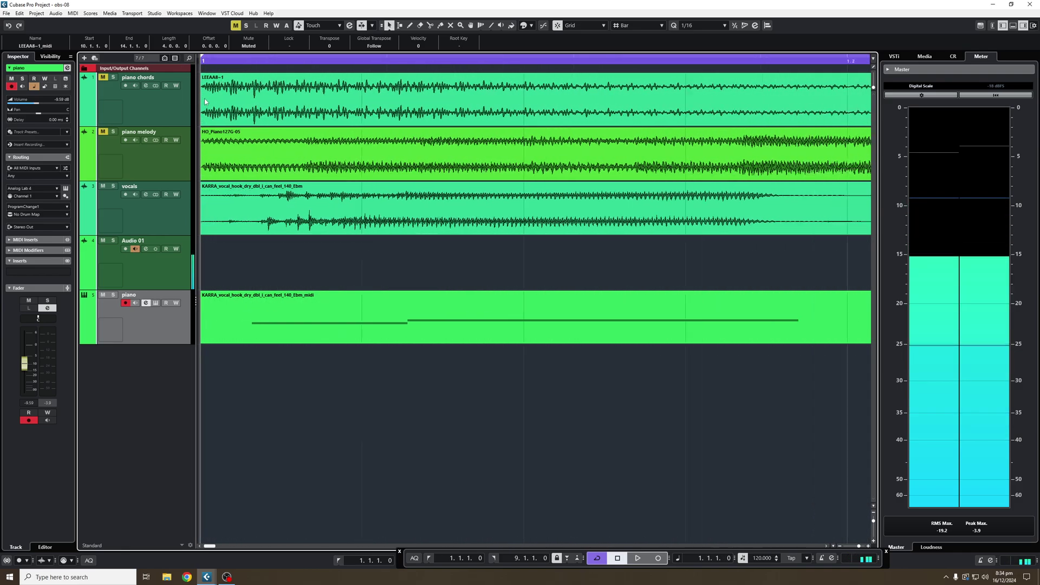
{"action": "scroll", "coordinate": [206, 87], "scroll_direction": "down", "scroll_amount": 2}
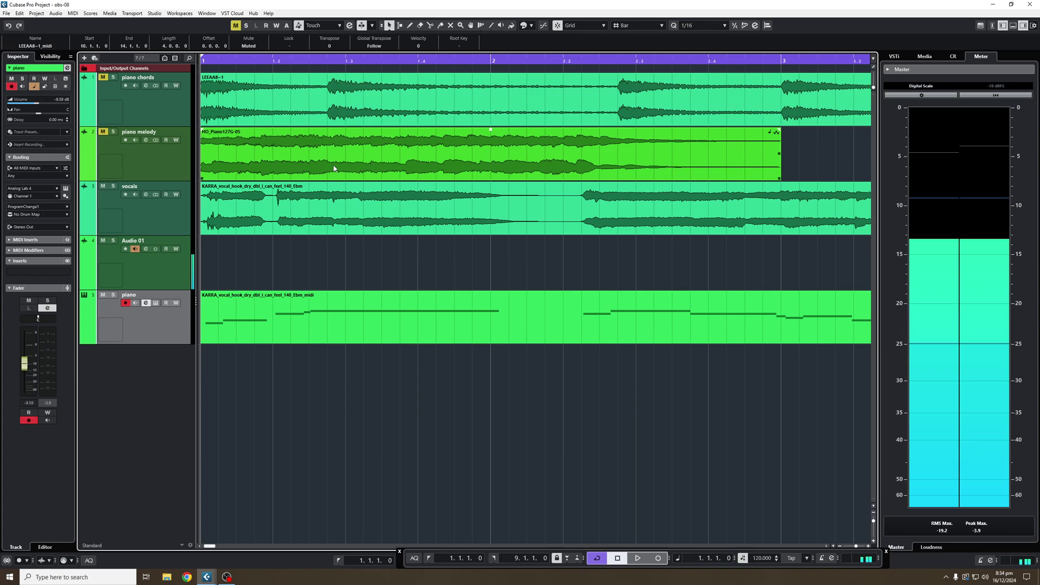
{"action": "scroll", "coordinate": [323, 343], "scroll_direction": "down", "scroll_amount": 2}
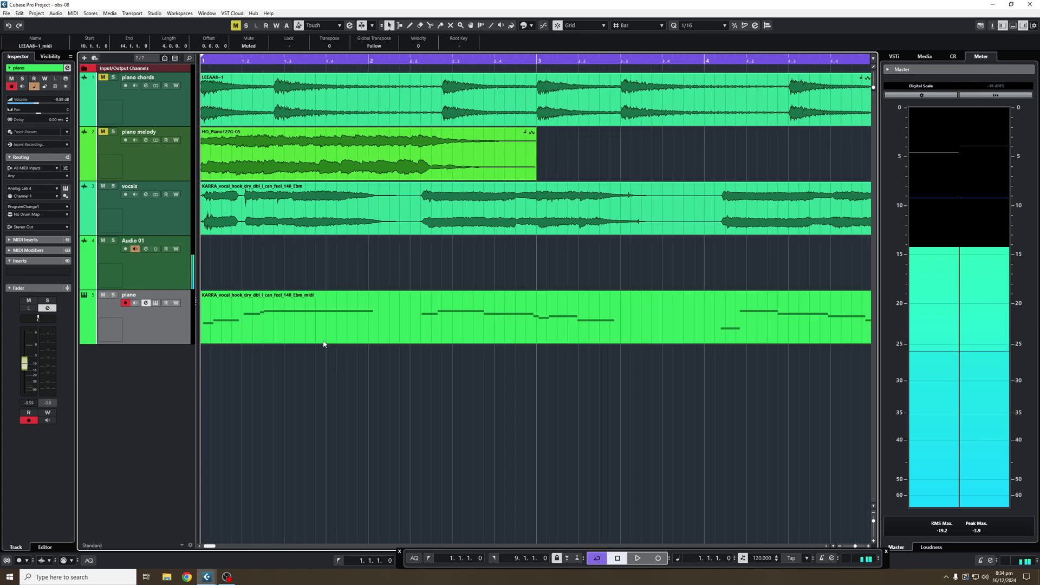
{"action": "scroll", "coordinate": [323, 343], "scroll_direction": "down", "scroll_amount": 1}
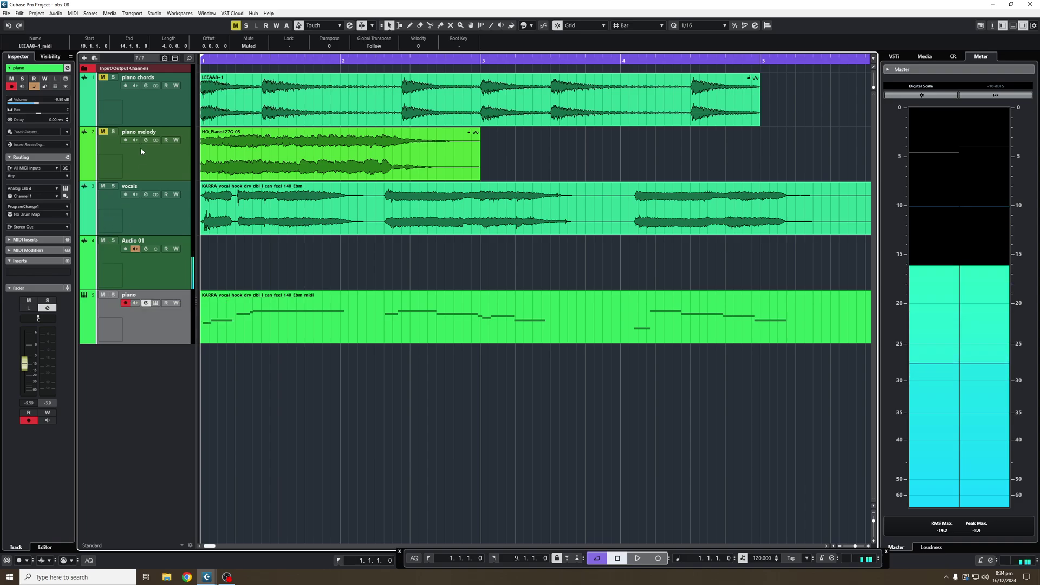
{"action": "left_click", "coordinate": [238, 219]}
{"action": "left_click", "coordinate": [296, 282]}
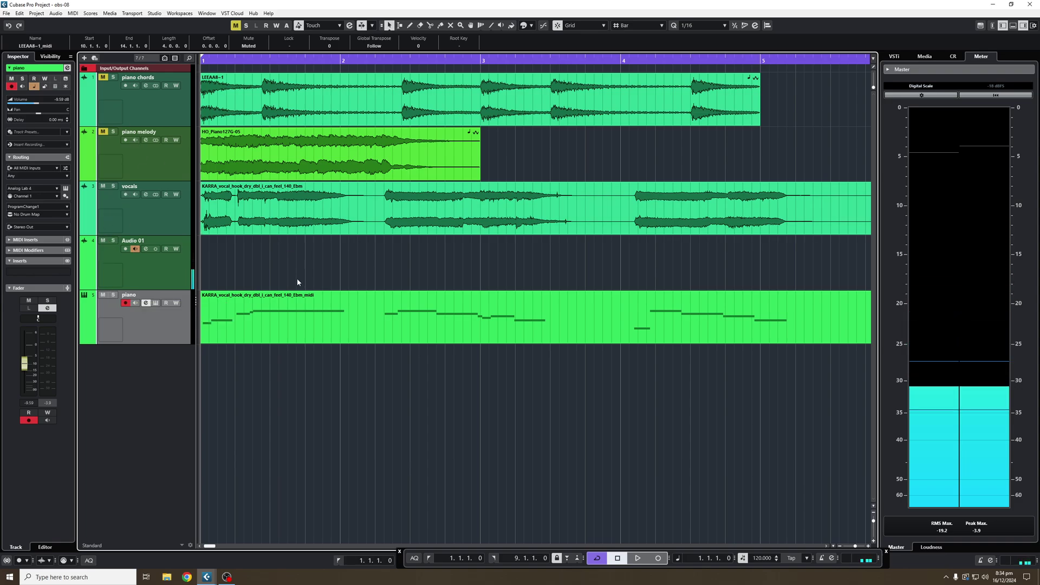
{"action": "key", "text": "space"}
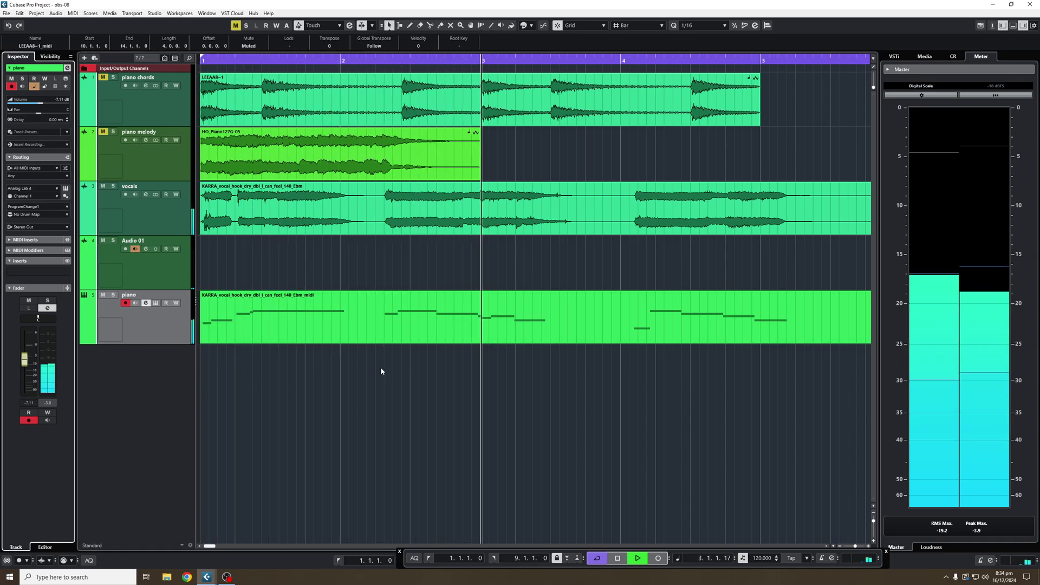
{"action": "key", "text": "g"}
{"action": "key", "text": "g"}
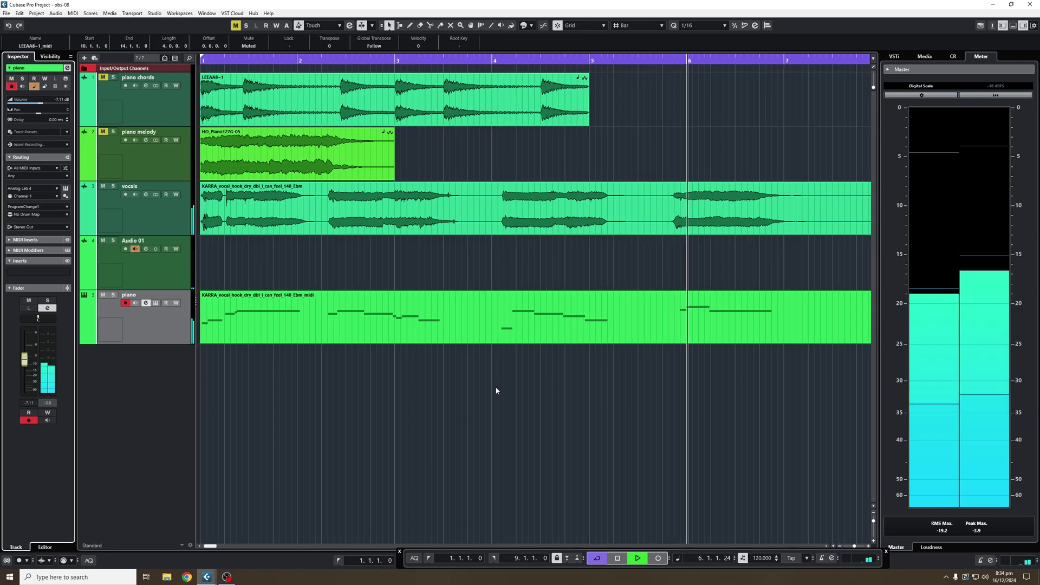
{"action": "key", "text": "space"}
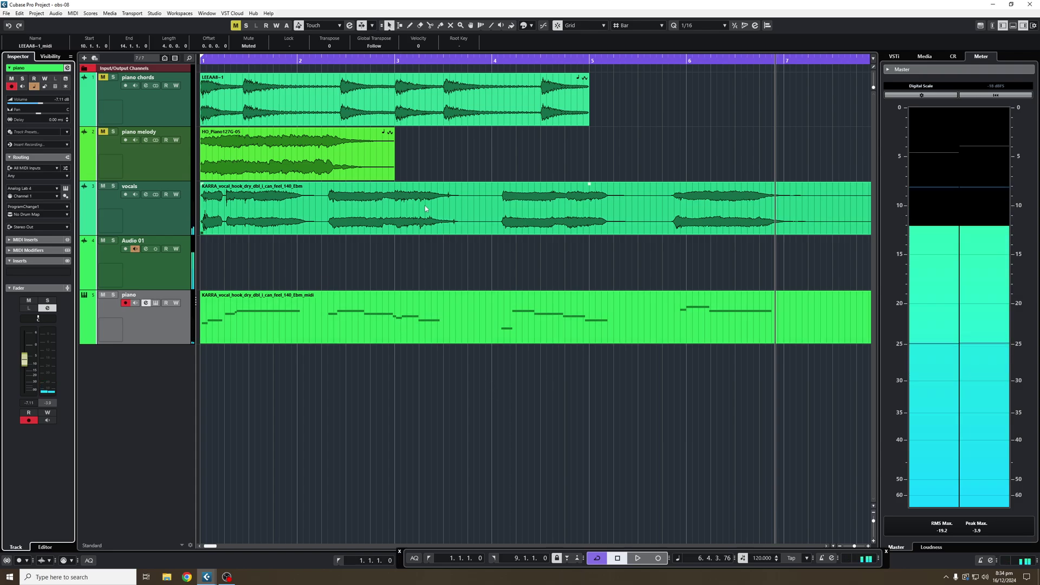
{"action": "scroll", "coordinate": [451, 235], "scroll_direction": "right", "scroll_amount": 5}
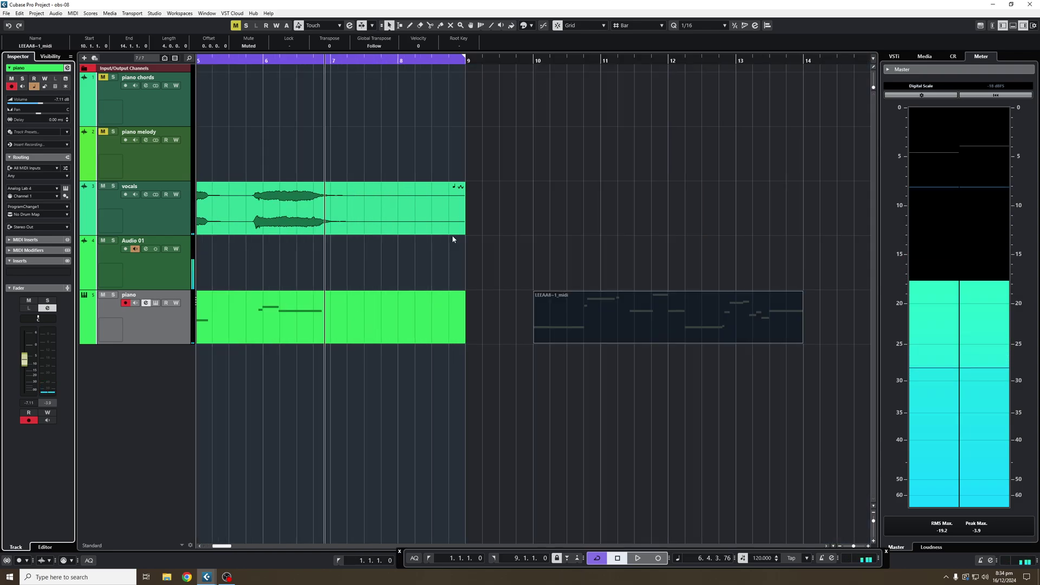
{"action": "left_click_drag", "start_coordinate": [219, 546], "coordinate": [210, 550]}
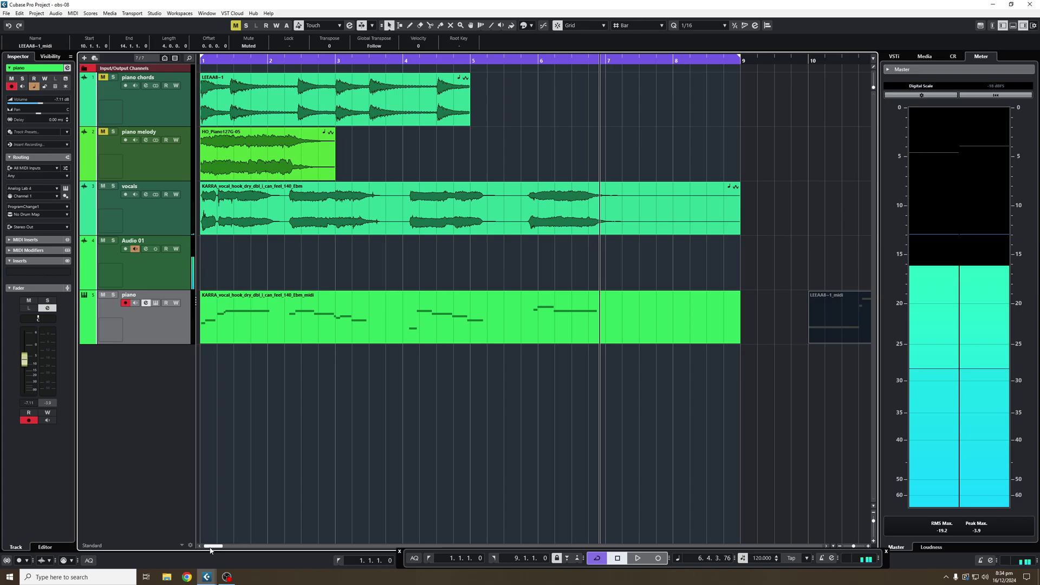